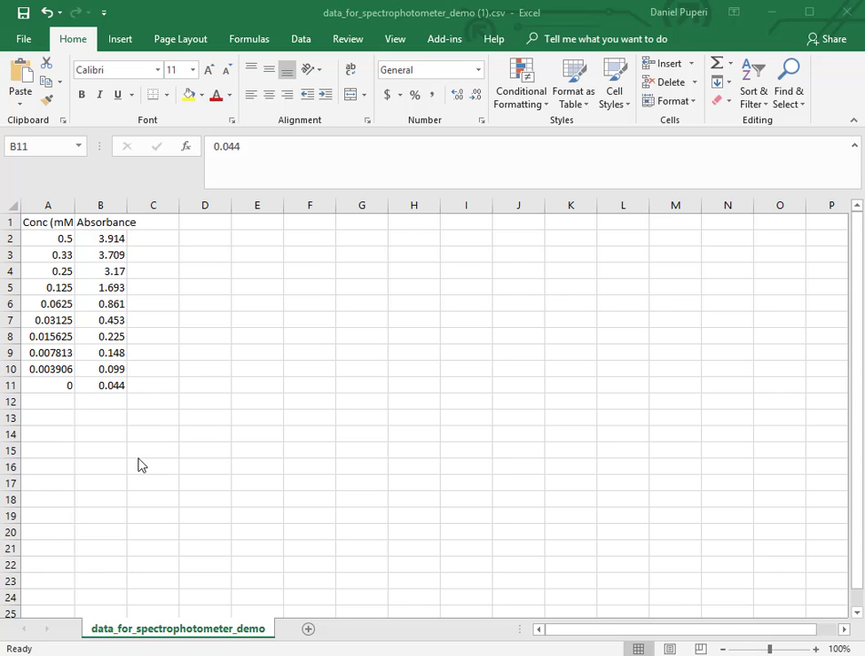
# Insert an empty column between the concentration and absorbance columns
pyautogui.rightClick(97, 199)
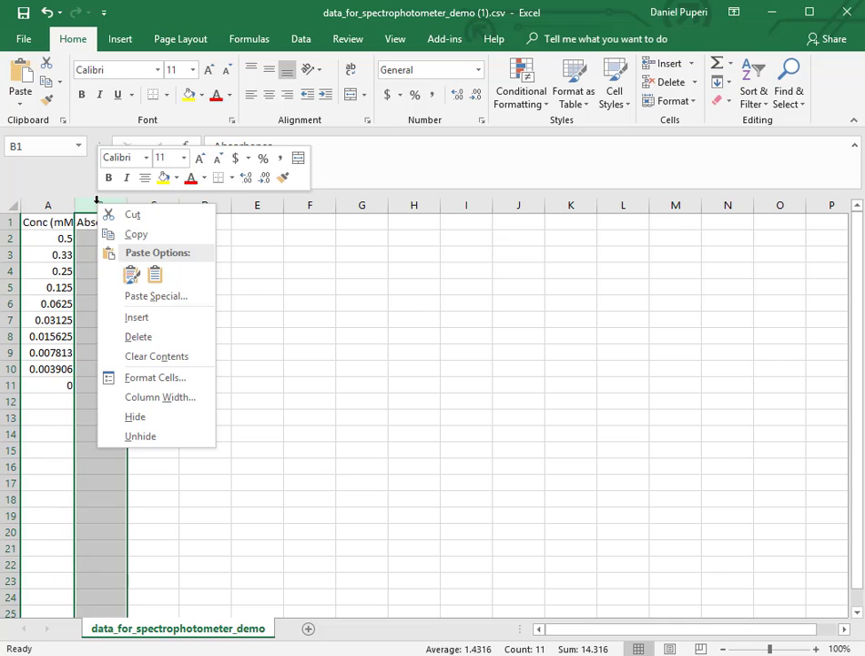
pyautogui.click(137, 317)
pyautogui.click(213, 448)
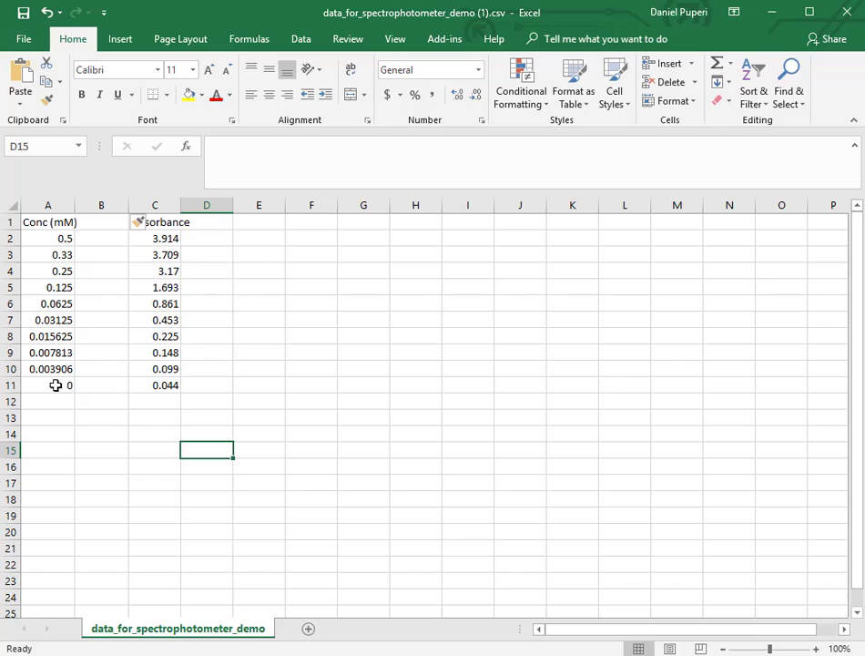
pyautogui.click(137, 450)
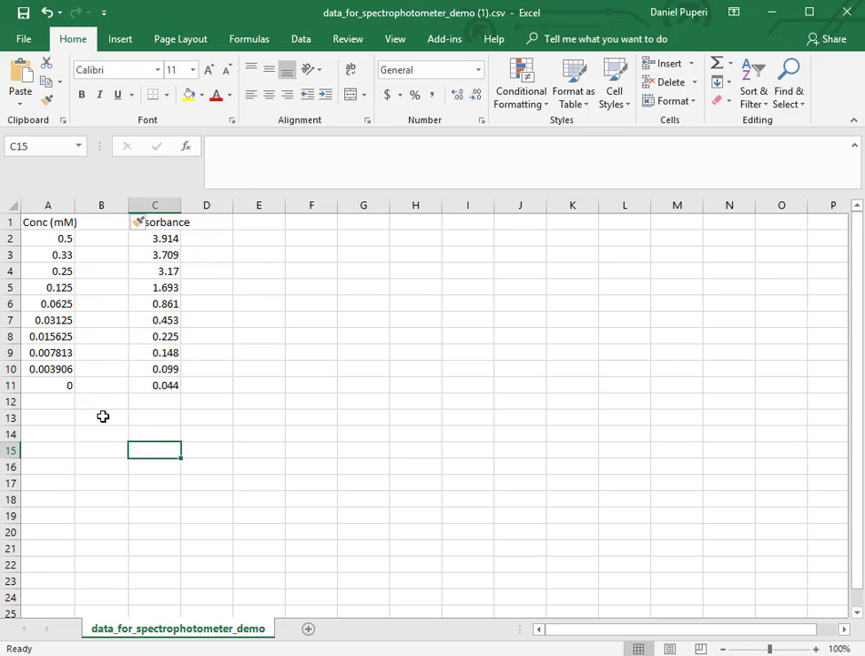
# Enter the blank-subtraction formula =C11-$C$11 in cell B11, keeping the blank's reference absolute
pyautogui.click(101, 385)
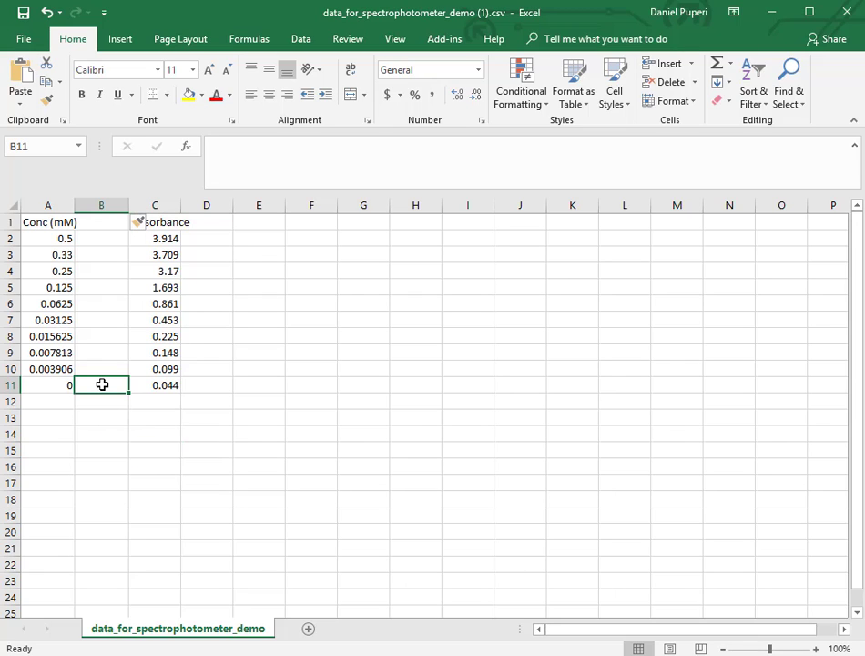
pyautogui.write('=')
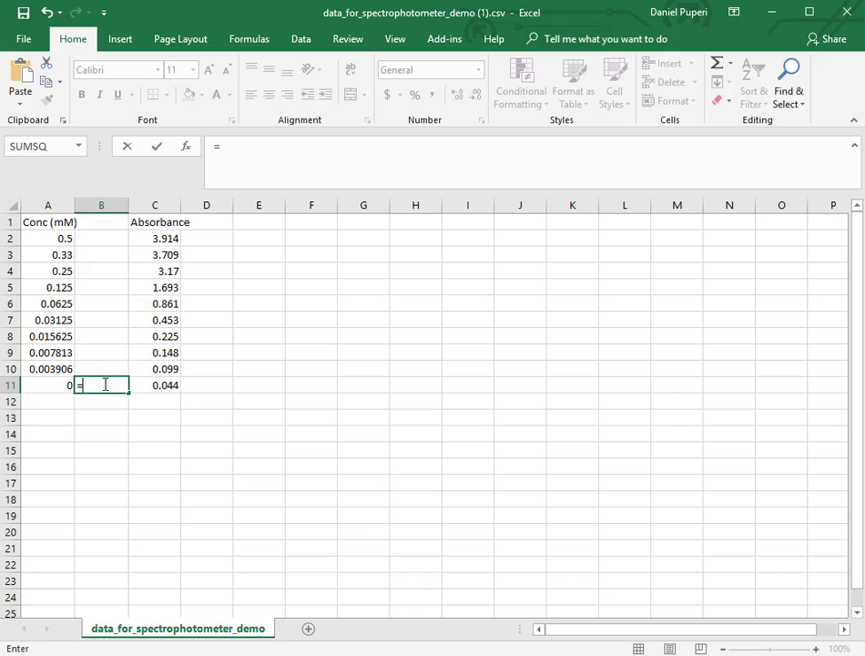
pyautogui.click(154, 385)
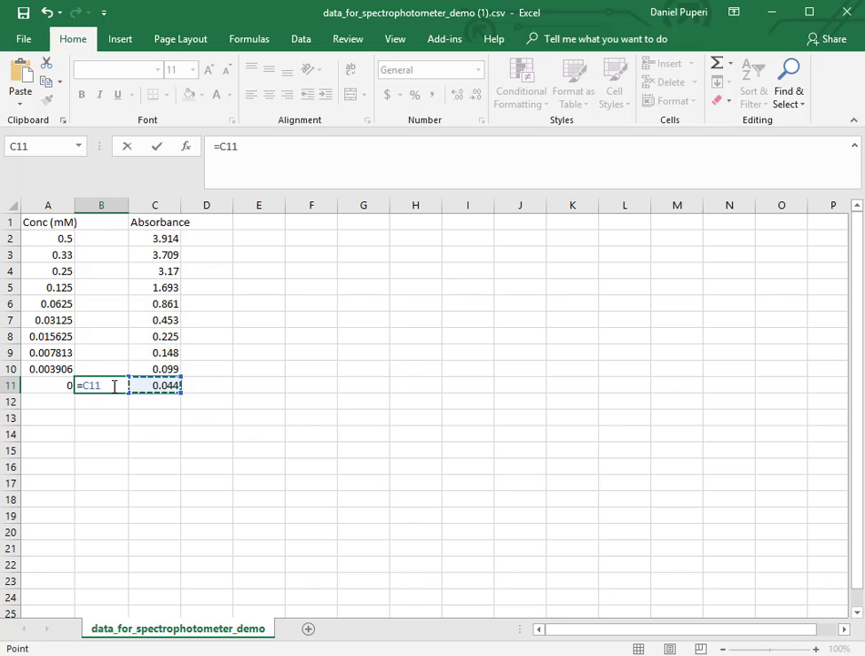
pyautogui.write('-')
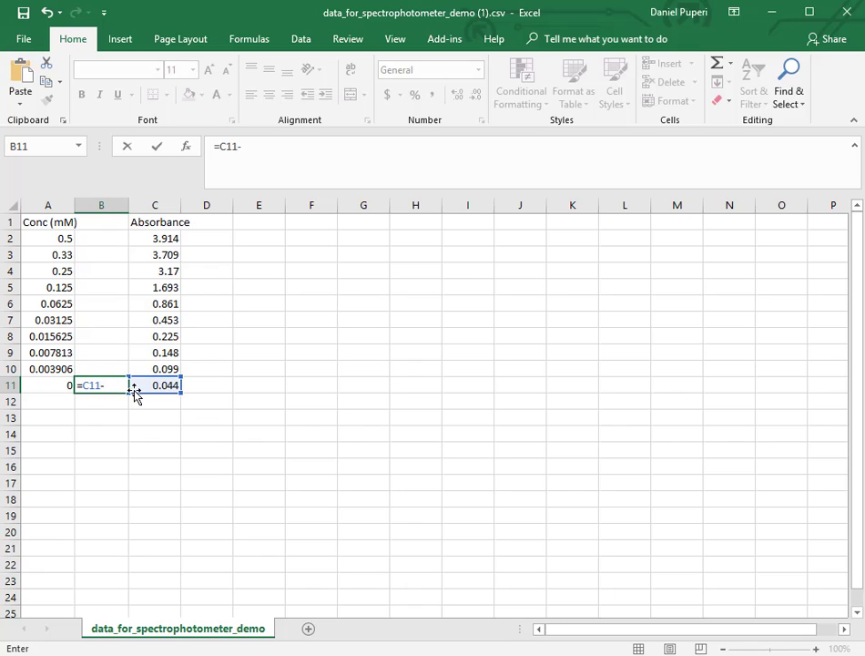
pyautogui.click(150, 385)
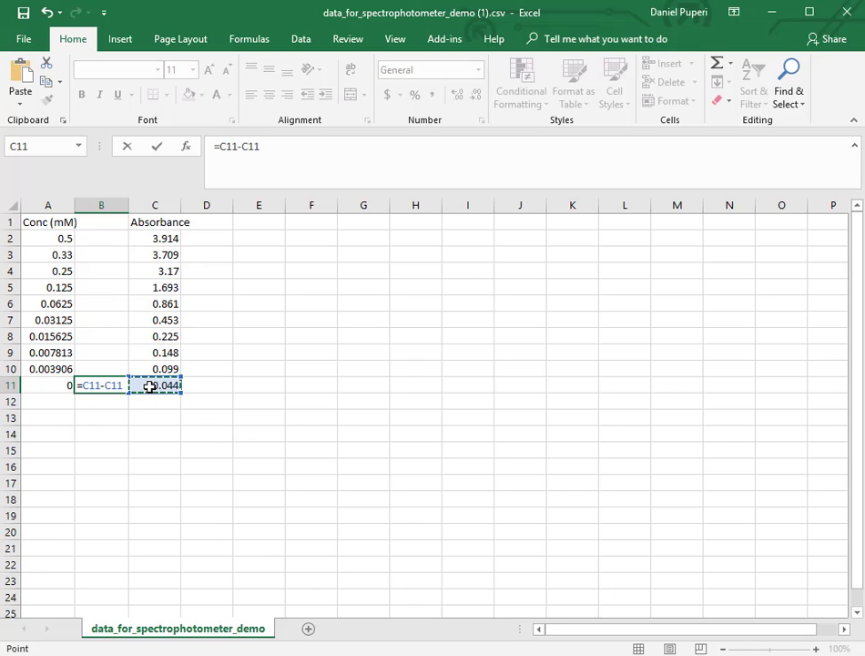
pyautogui.click(244, 150)
pyautogui.write('$')
pyautogui.press('Right')
pyautogui.write('$')
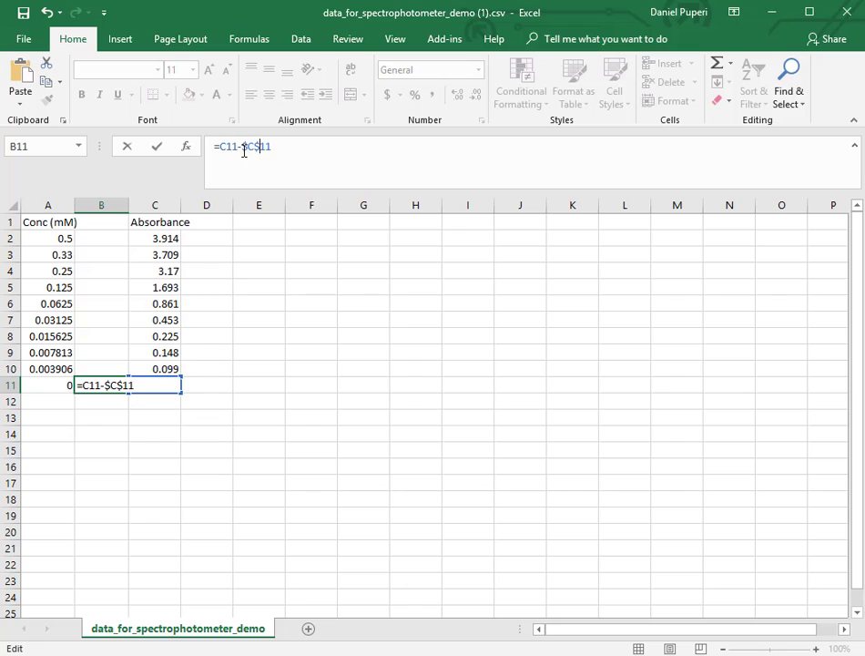
pyautogui.press('Return')
# Fill the blank-subtraction formula from B11 upward through B2
pyautogui.click(113, 384)
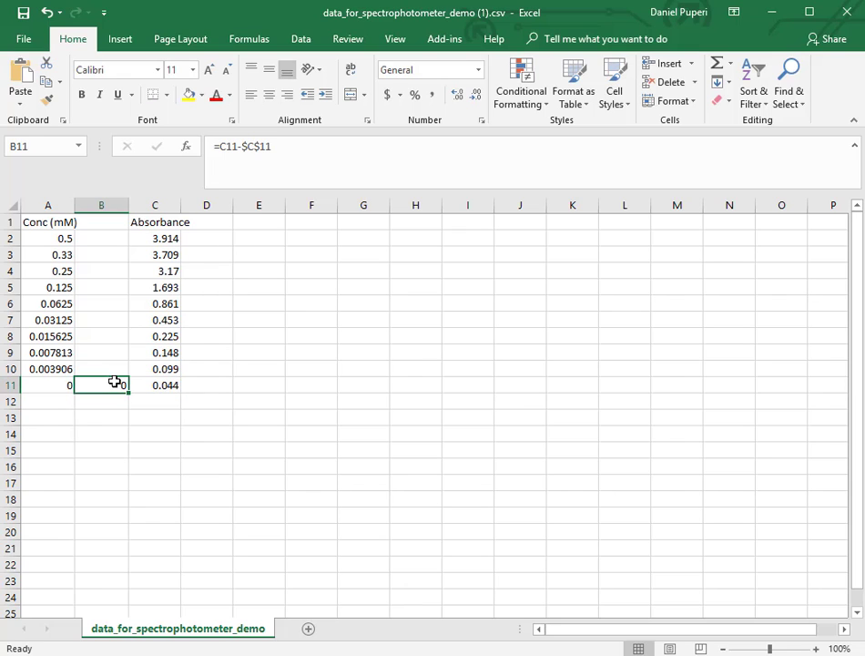
pyautogui.moveTo(128, 395); pyautogui.dragTo(128, 239)
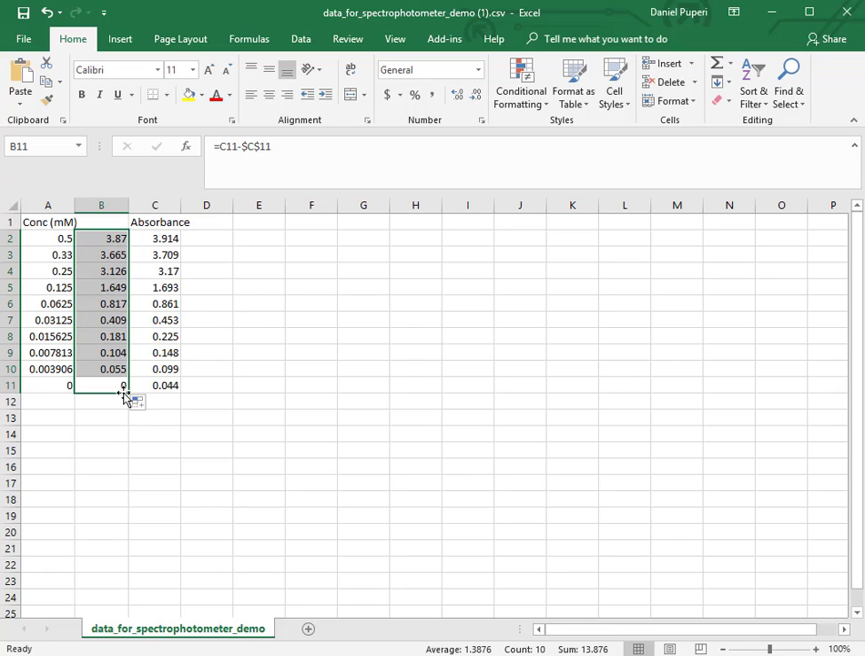
pyautogui.click(139, 460)
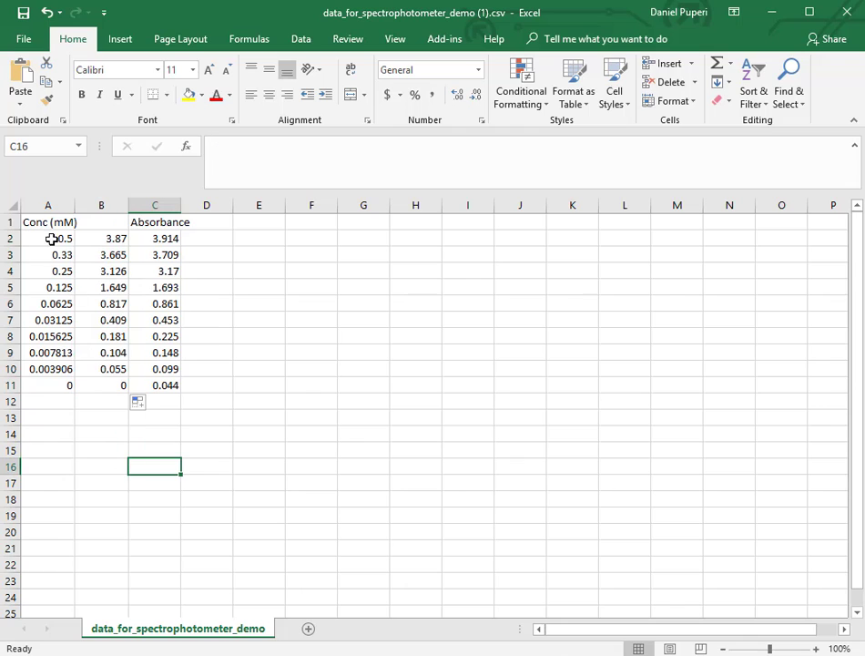
# Insert a markers-only scatter chart of A2:B11 and move it up beside the data, starting near row 3
pyautogui.moveTo(54, 240); pyautogui.dragTo(121, 385)
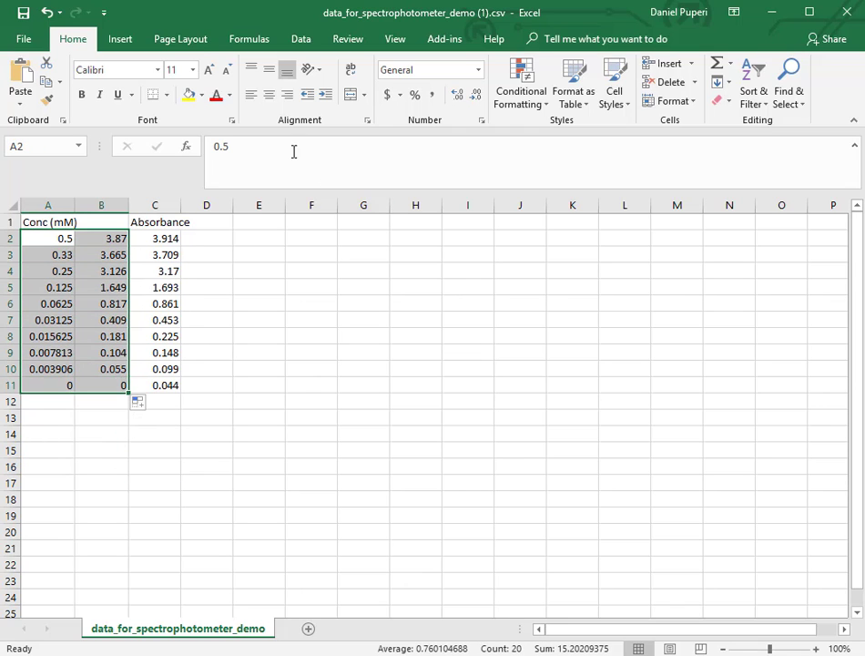
pyautogui.click(126, 45)
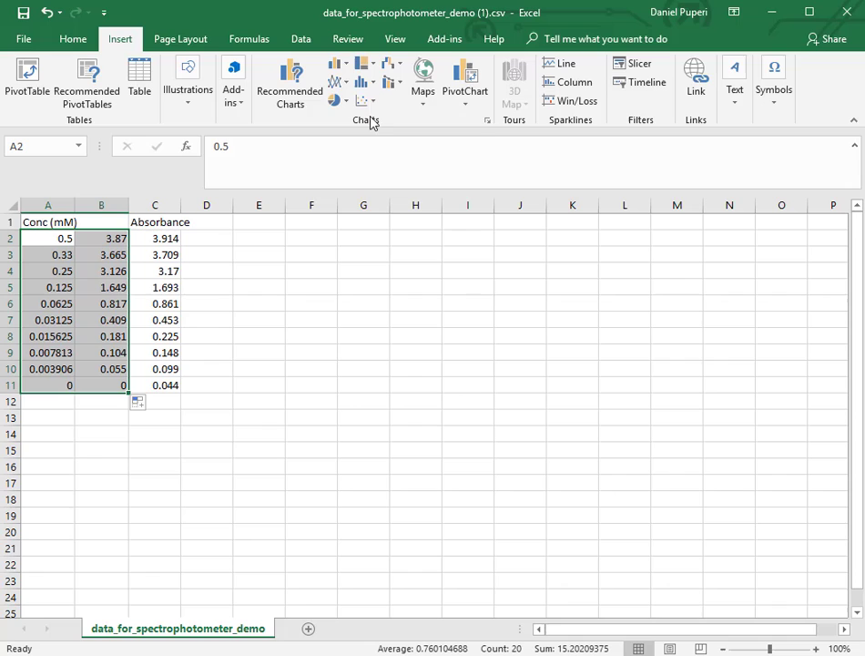
pyautogui.click(375, 108)
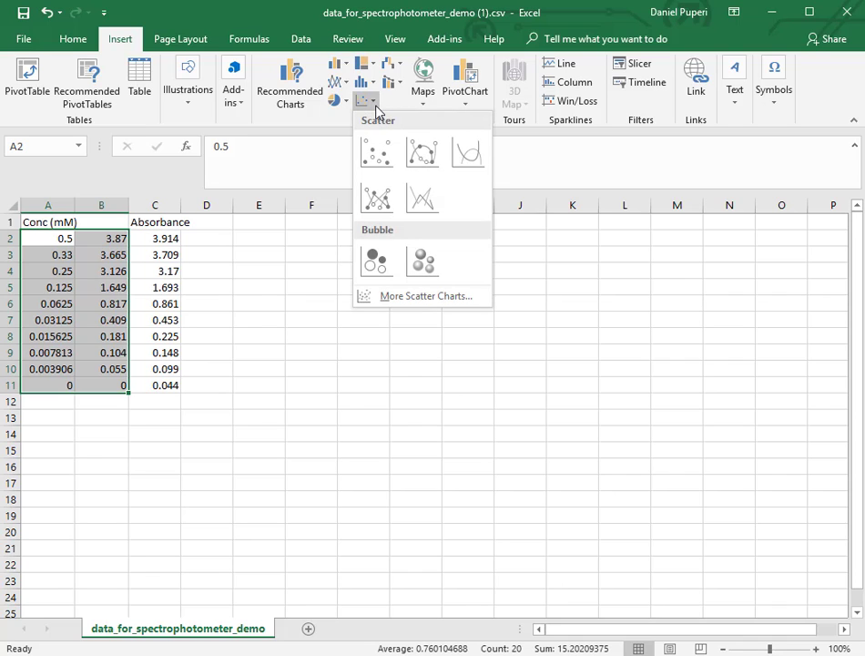
pyautogui.click(372, 173)
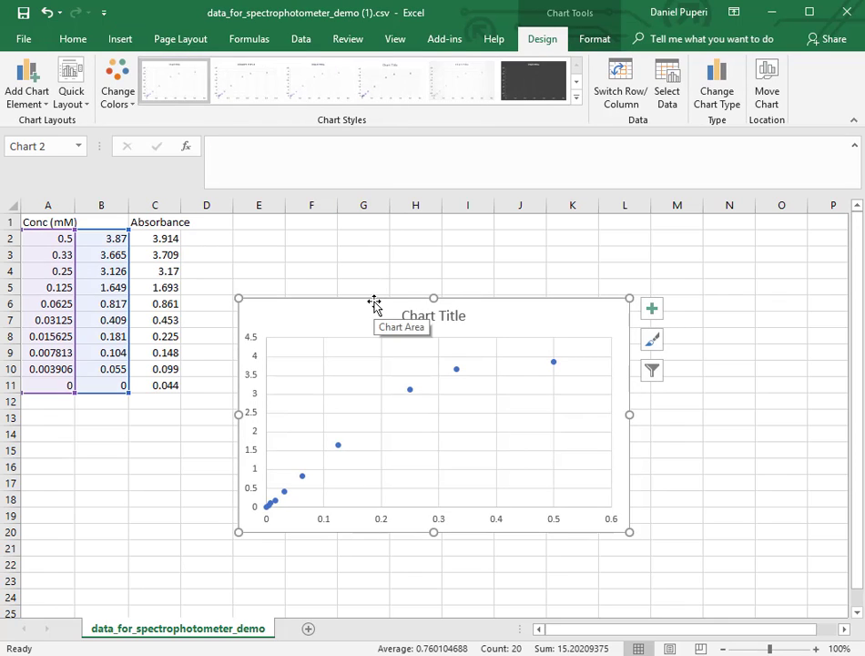
pyautogui.moveTo(375, 305); pyautogui.dragTo(379, 253)
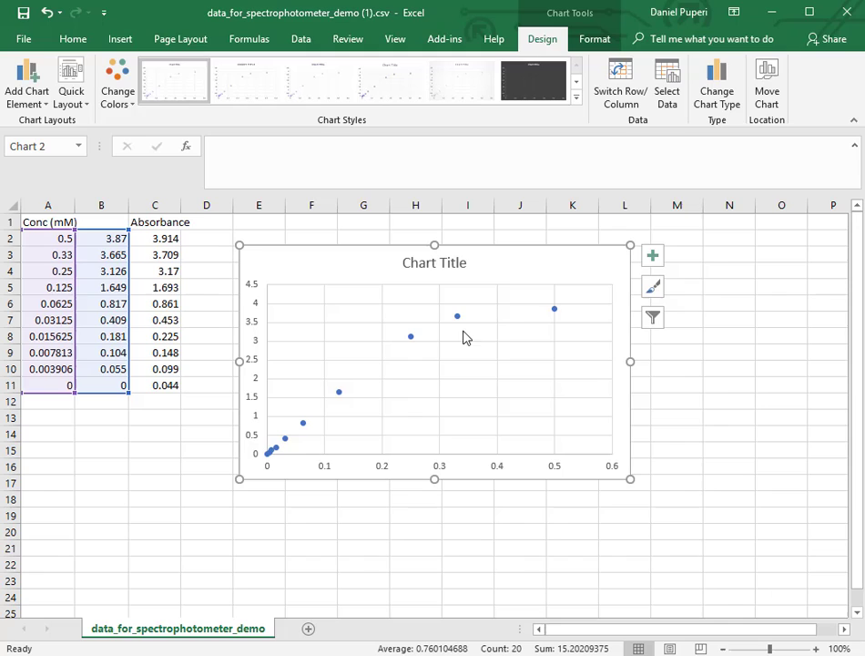
# Change the chart's data range to $A$3:$B$11, leaving out the 0.5 mM point
pyautogui.moveTo(554, 313)
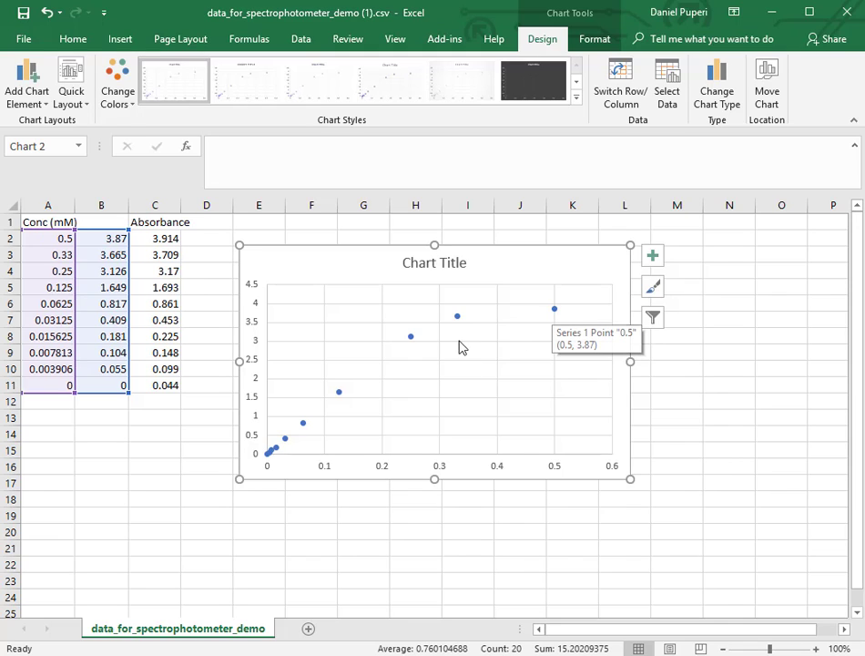
pyautogui.click(467, 370)
pyautogui.rightClick(467, 372)
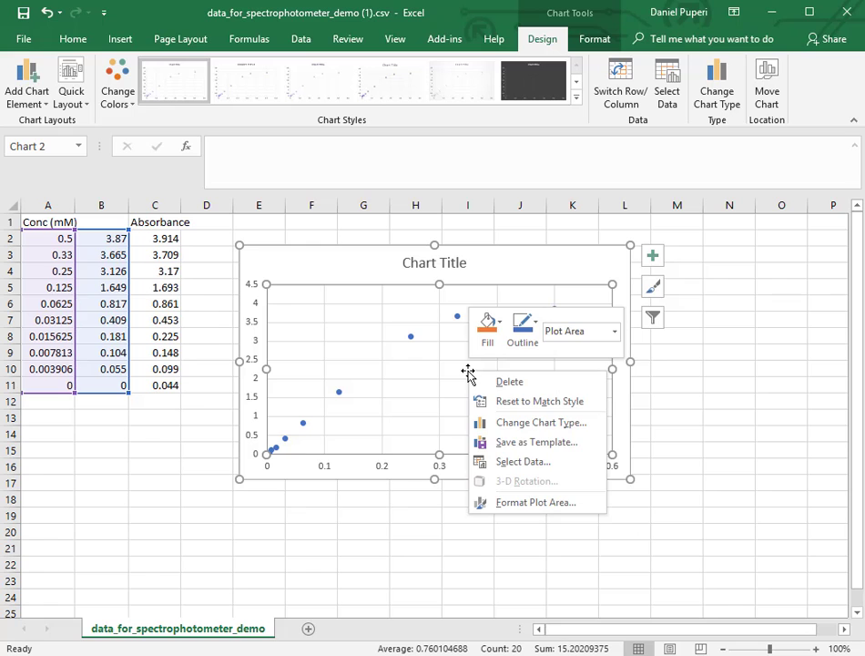
pyautogui.click(539, 464)
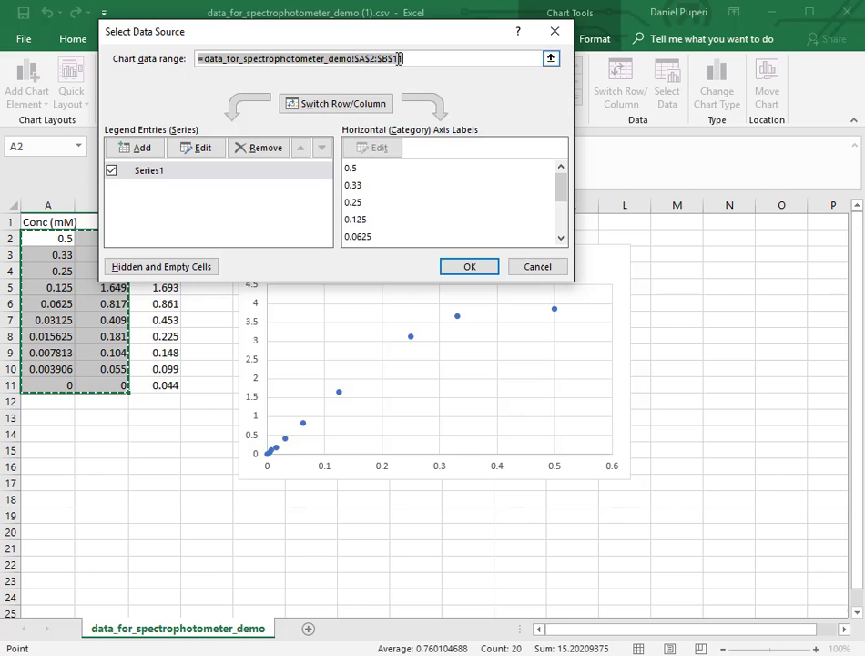
pyautogui.moveTo(401, 38); pyautogui.dragTo(466, 20)
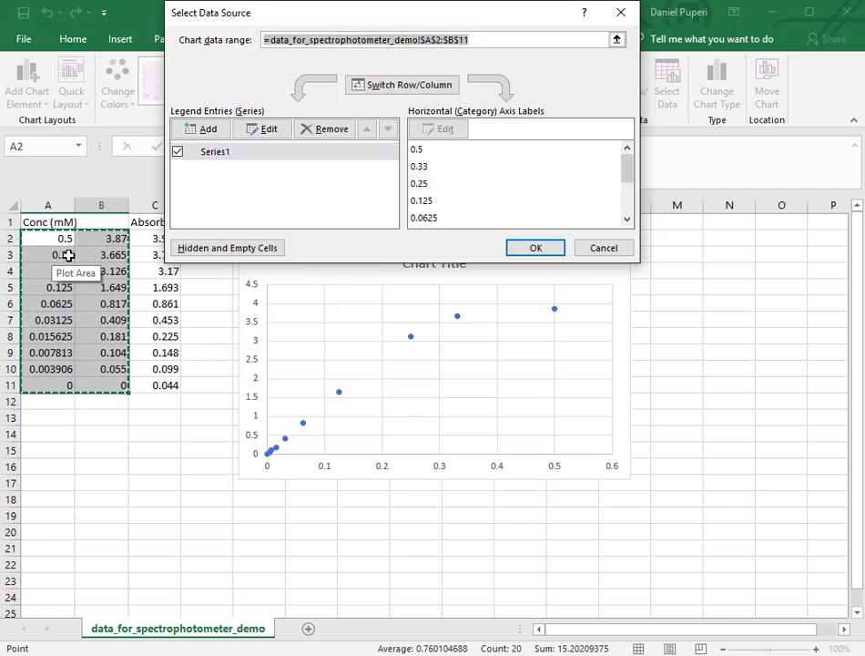
pyautogui.click(443, 40)
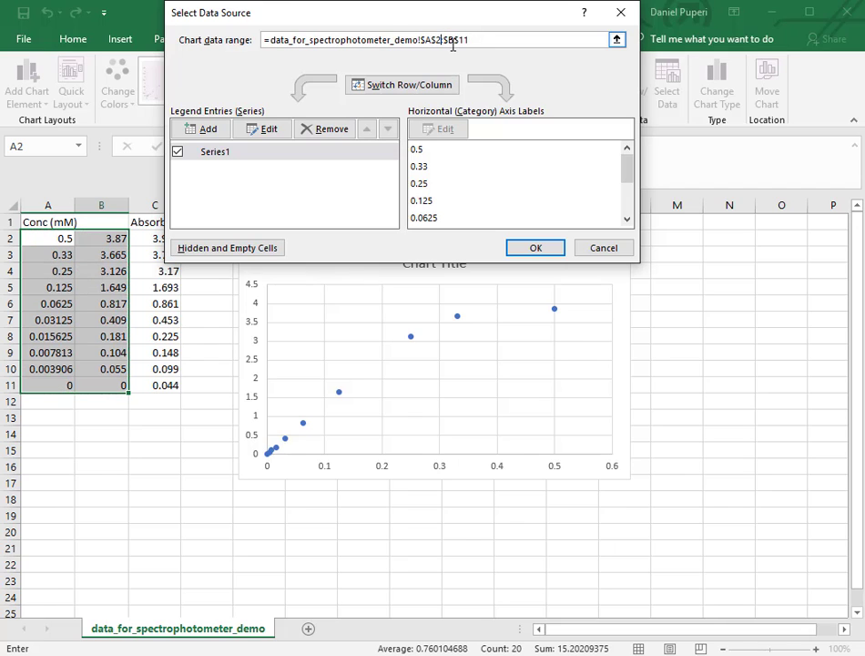
pyautogui.click(535, 247)
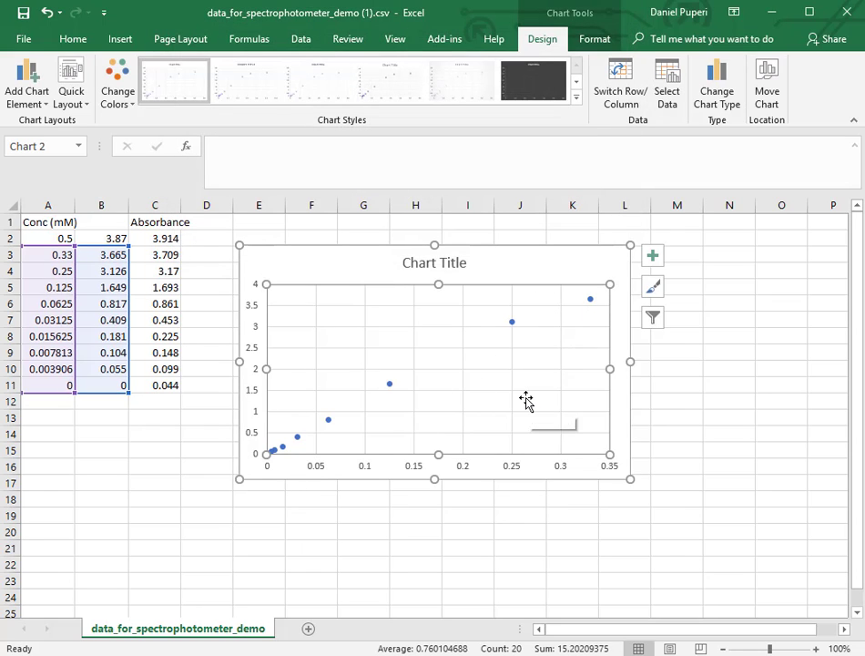
# Add a linear trendline to the data series with its intercept set to 0.0 and the equation and R-squared value displayed
pyautogui.click(391, 385)
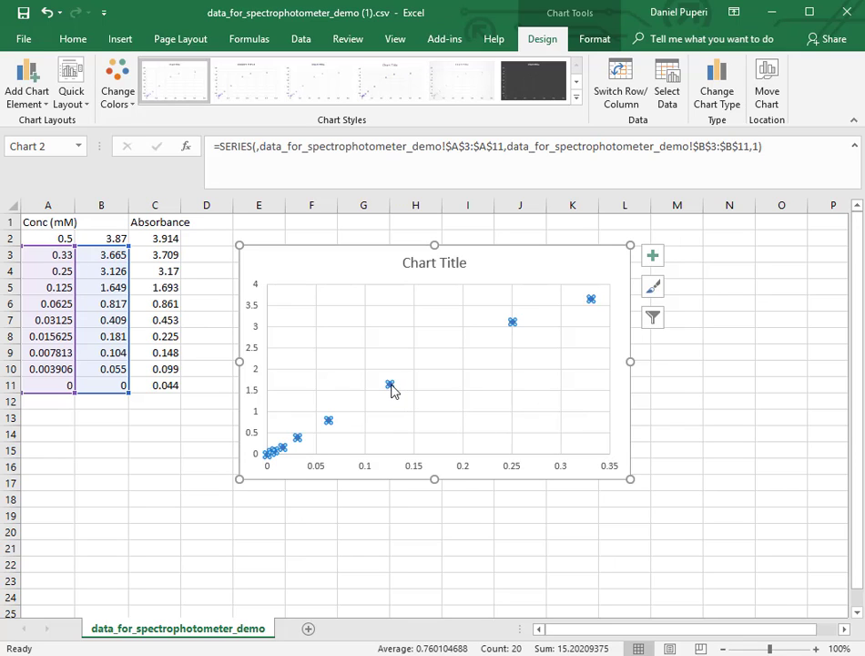
pyautogui.rightClick(391, 385)
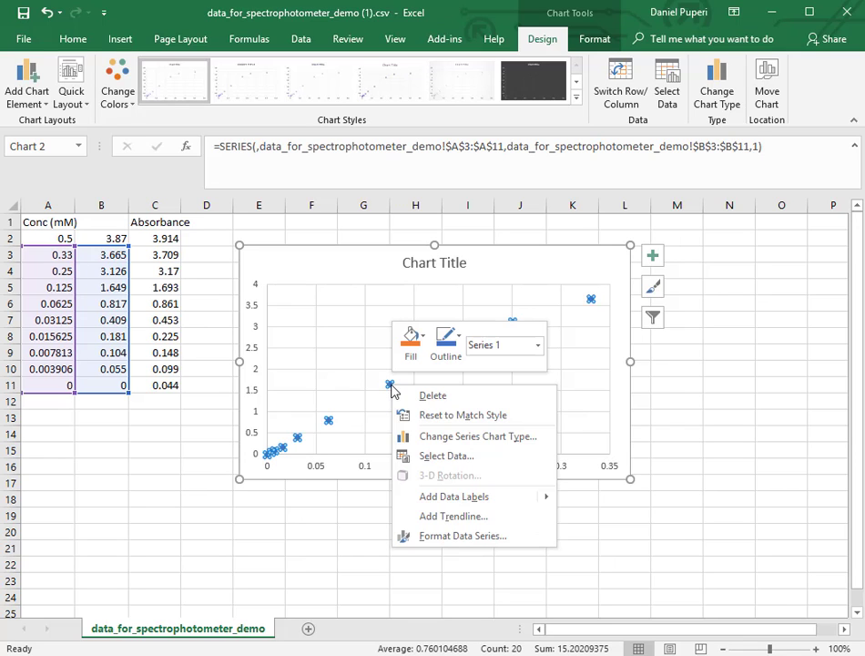
pyautogui.click(479, 517)
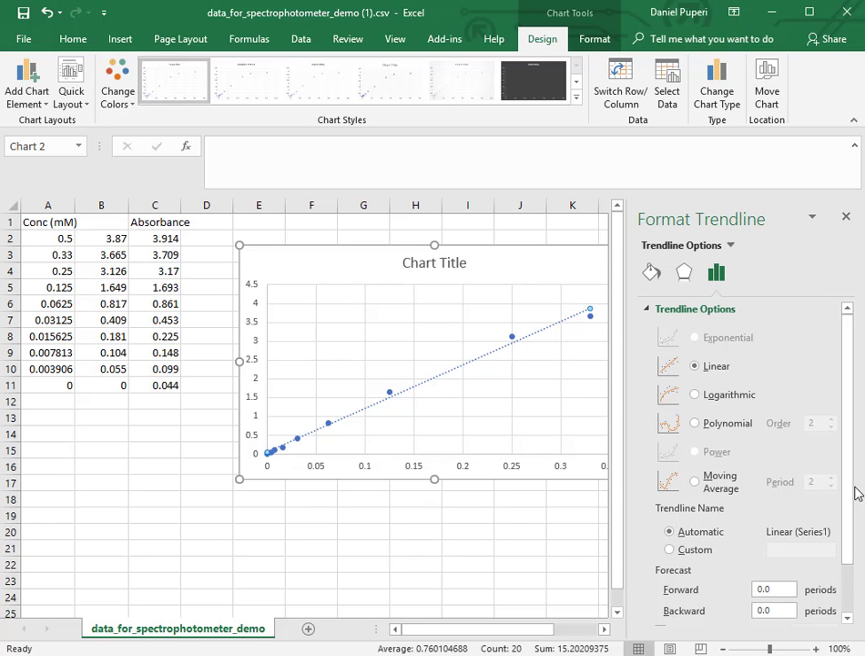
pyautogui.moveTo(849, 517); pyautogui.dragTo(850, 568)
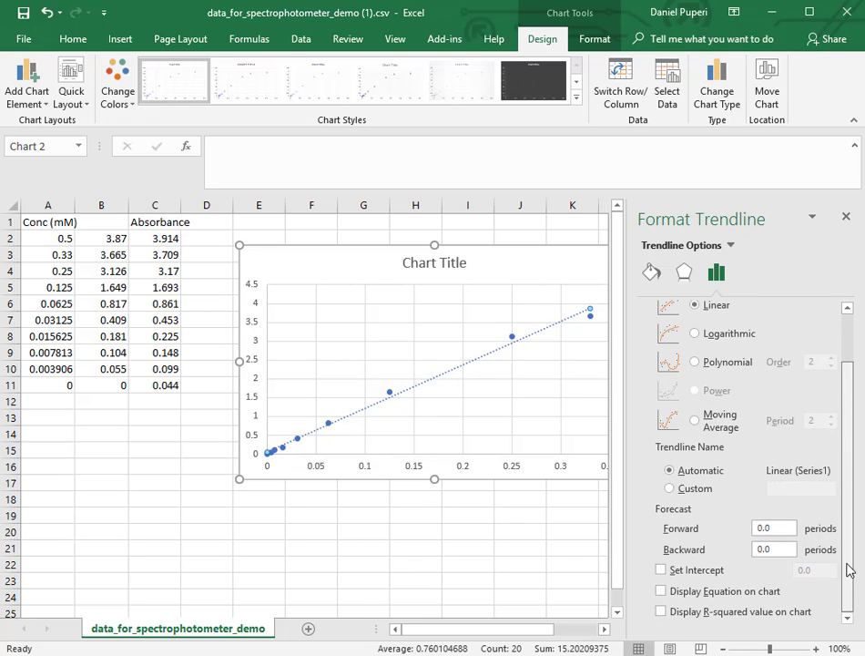
pyautogui.click(693, 572)
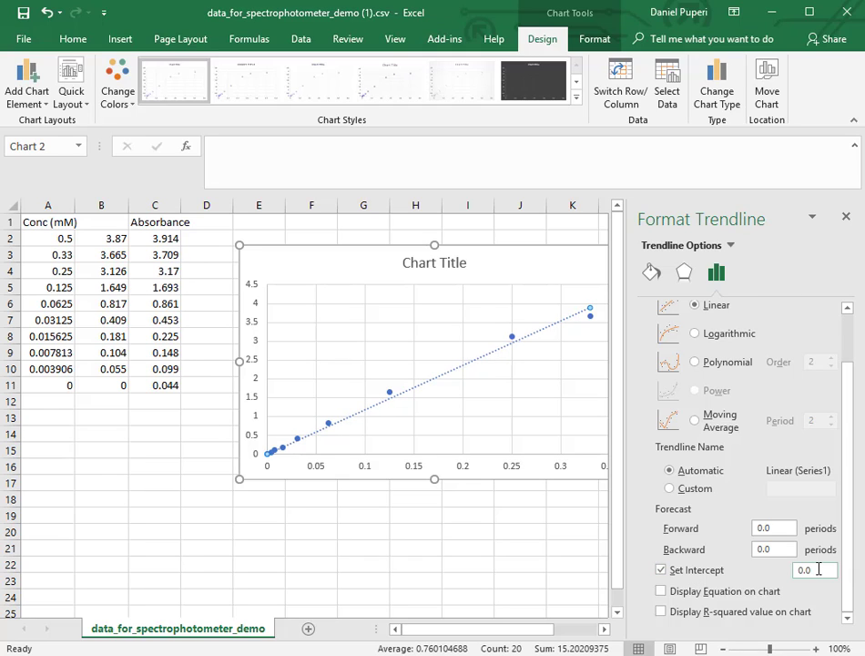
pyautogui.click(699, 592)
pyautogui.click(700, 617)
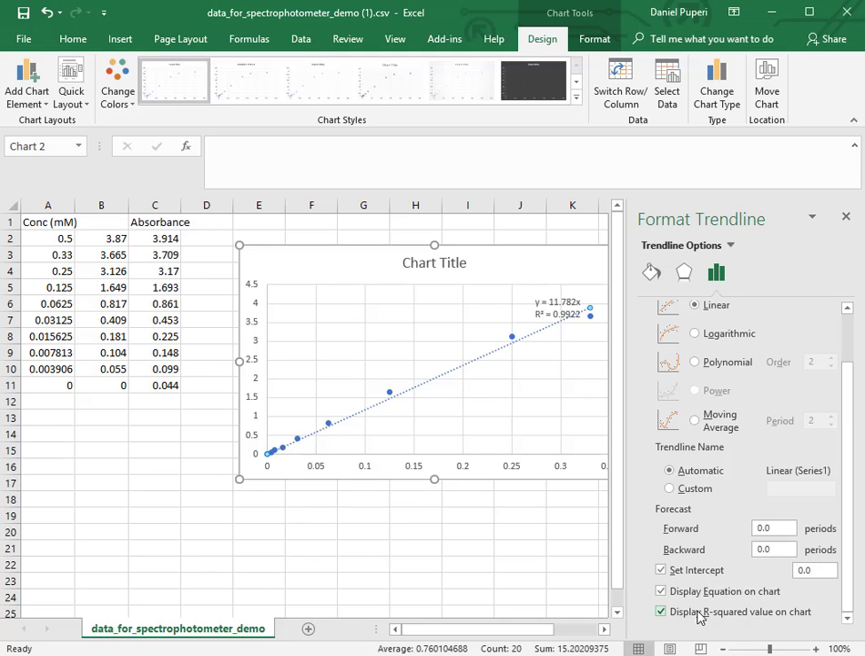
# Move the trendline's equation label up and away from the line, and close the trendline label formatting options
pyautogui.click(561, 299)
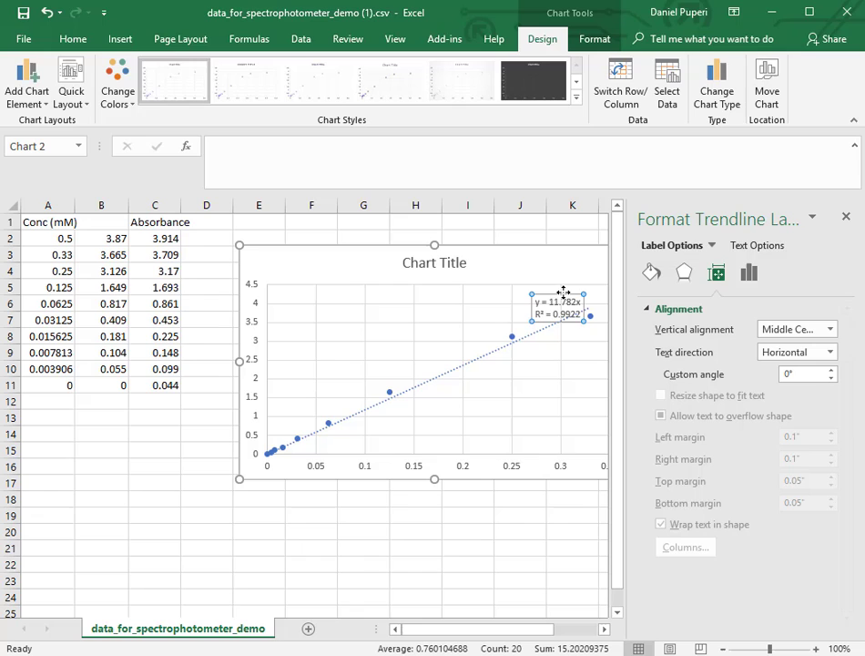
pyautogui.moveTo(543, 284); pyautogui.dragTo(522, 275)
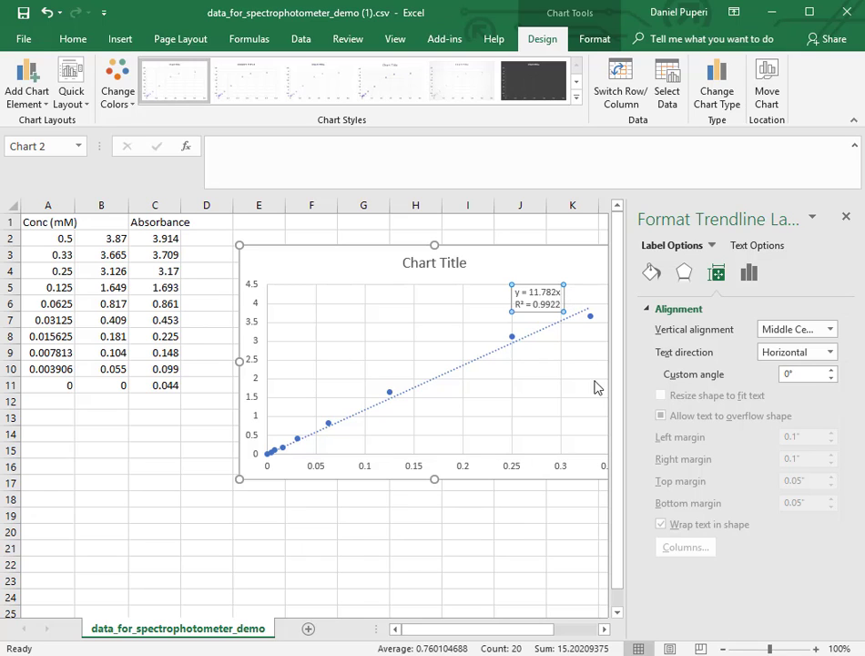
pyautogui.click(846, 219)
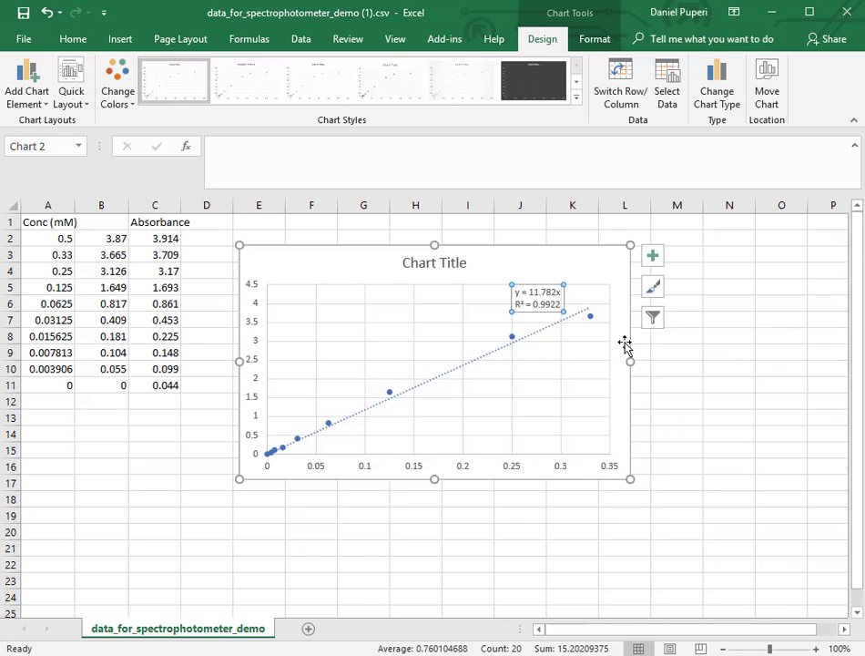
# Change the chart's data range to $A$4:$B$11, leaving out the 0.33 mM point, and move the trendline equation label up beside the chart title
pyautogui.click(565, 347)
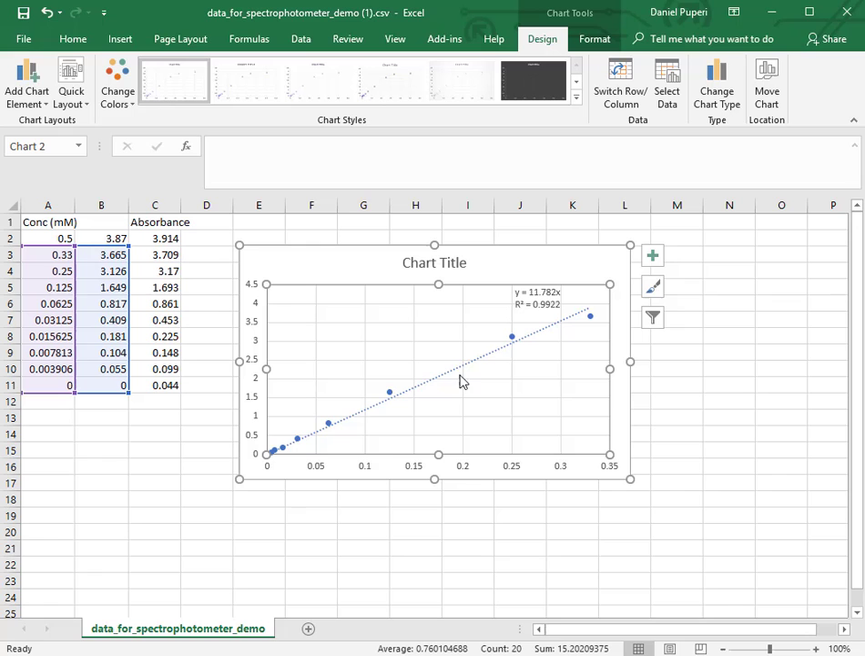
pyautogui.rightClick(488, 401)
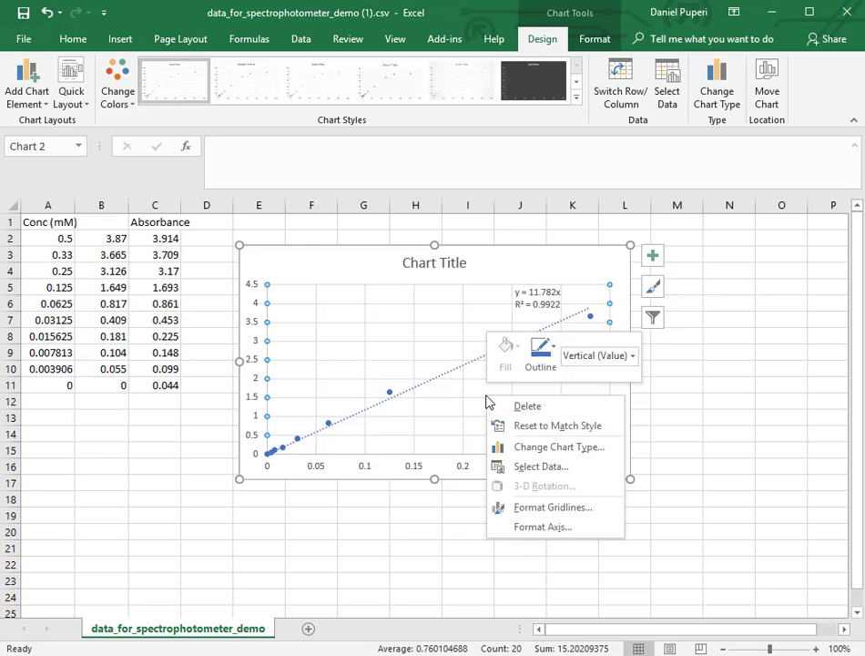
pyautogui.click(539, 467)
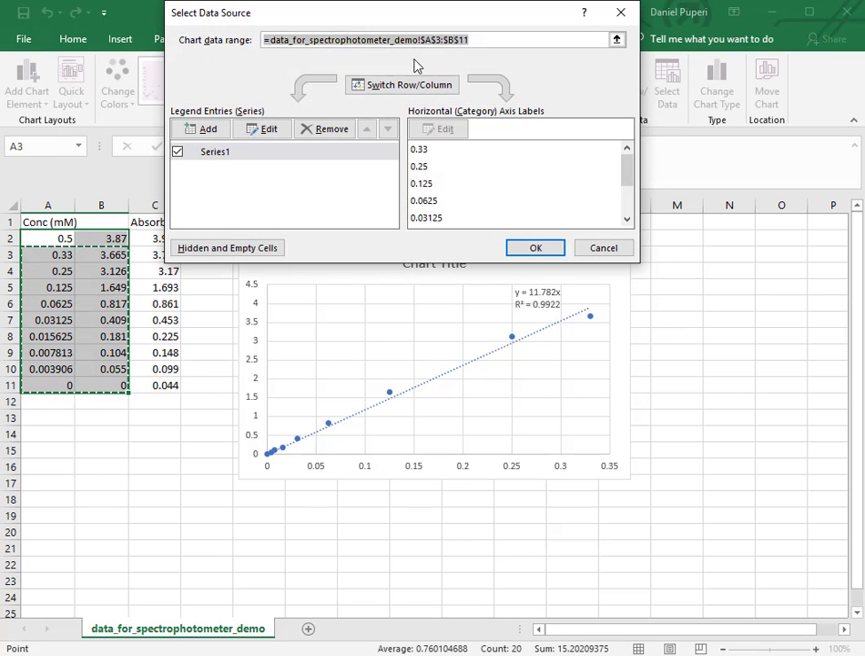
pyautogui.click(442, 43)
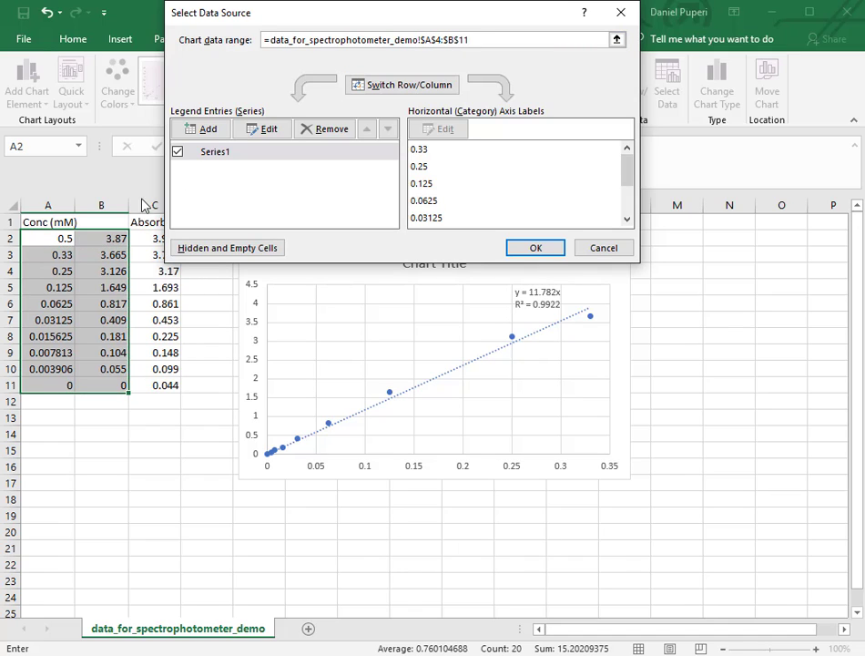
pyautogui.click(536, 248)
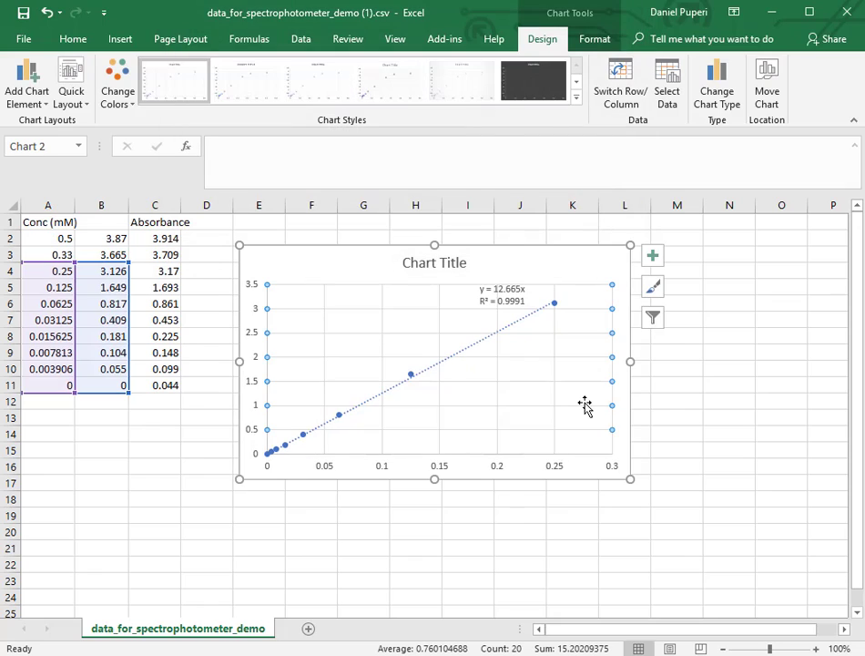
pyautogui.click(513, 290)
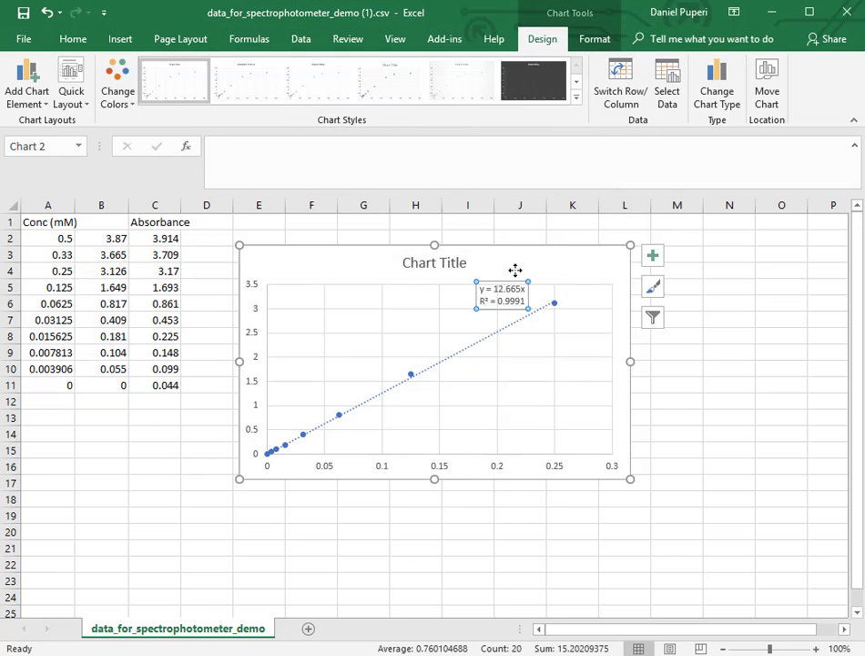
pyautogui.moveTo(515, 270); pyautogui.dragTo(519, 262)
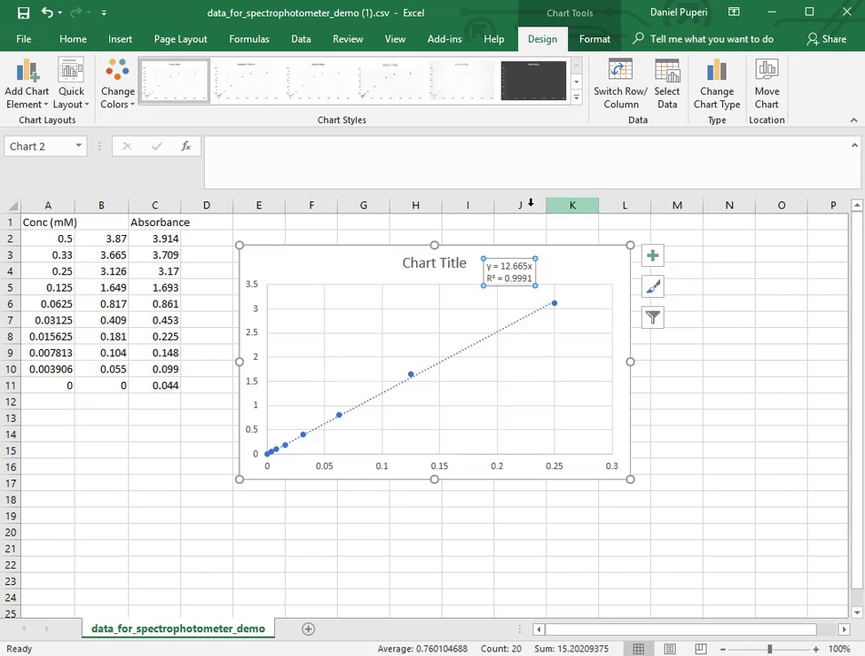
# Add primary horizontal and primary vertical axis titles to the chart
pyautogui.click(43, 107)
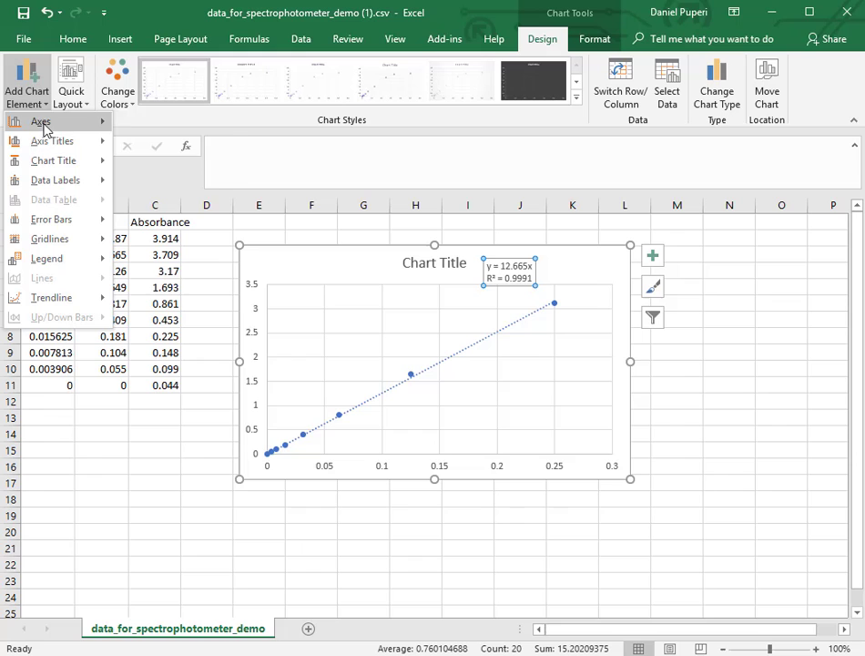
pyautogui.moveTo(43, 142)
pyautogui.click(139, 150)
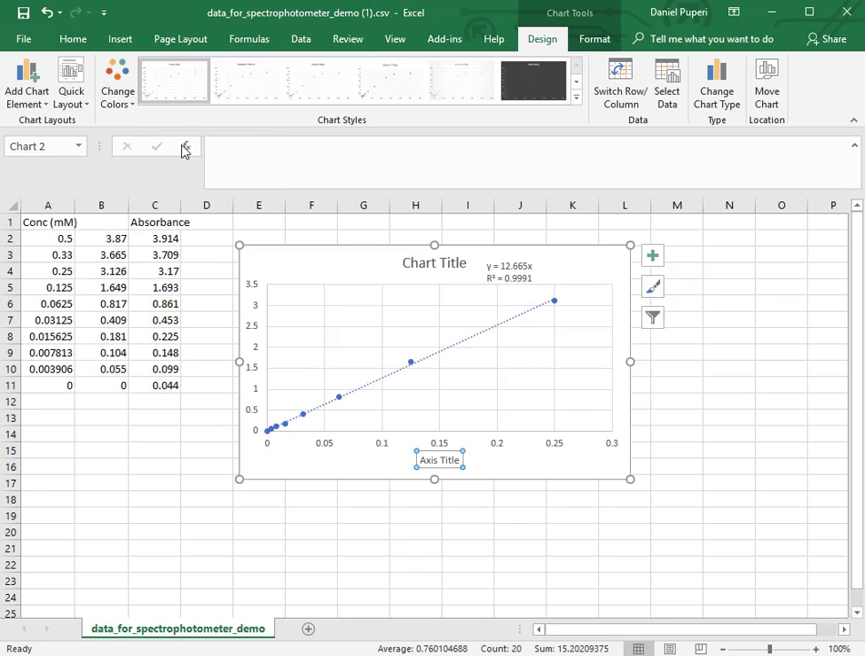
pyautogui.click(35, 87)
pyautogui.moveTo(50, 143)
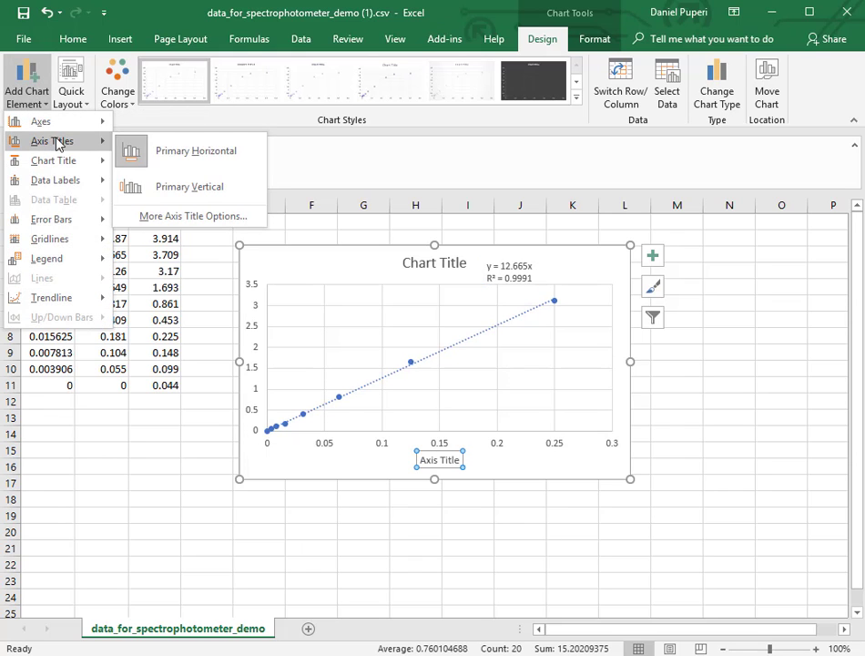
pyautogui.click(170, 188)
# Replace the horizontal axis title text with "Concentration (mM)"
pyautogui.click(444, 465)
pyautogui.tripleClick(447, 461)
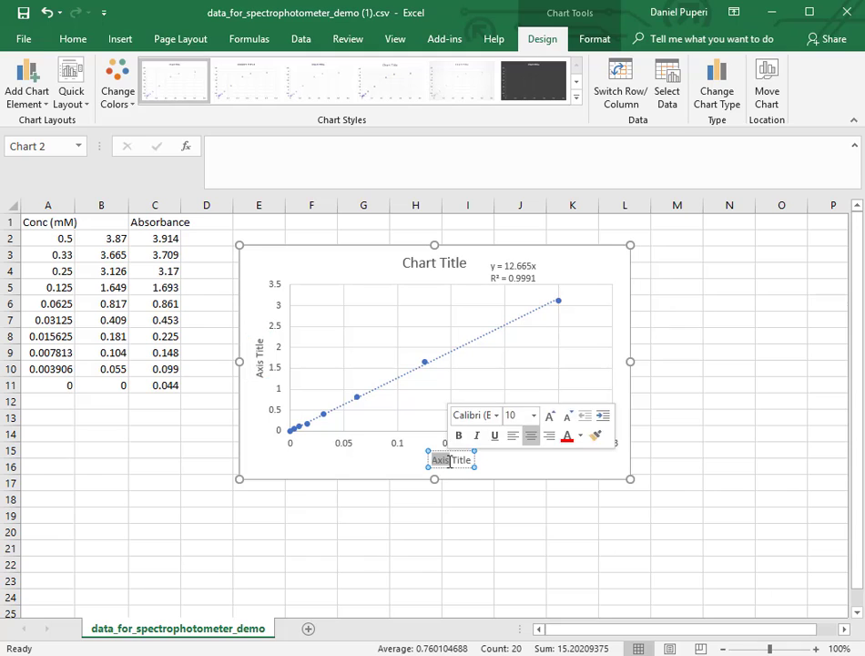
pyautogui.write('Conc')
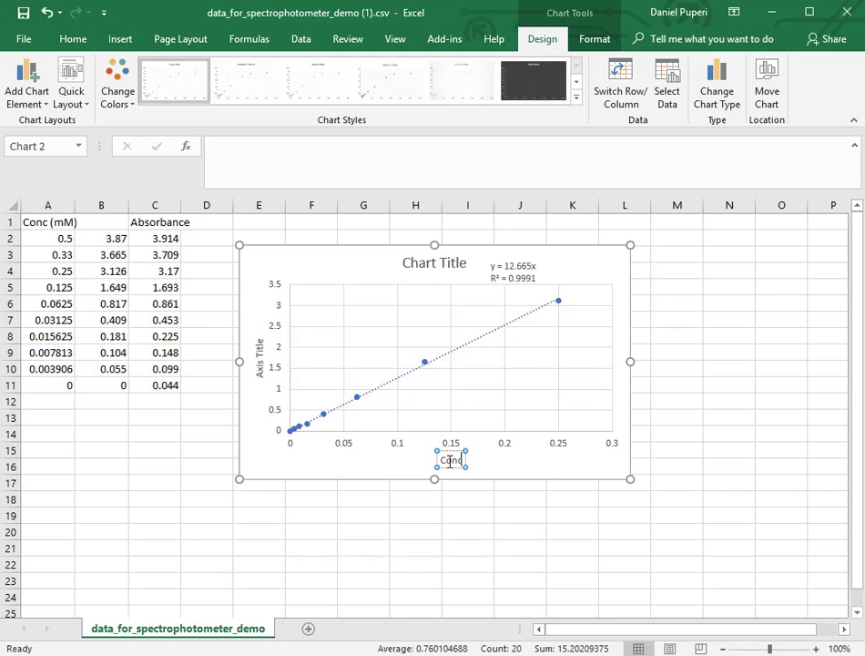
pyautogui.write('entration (mM)')
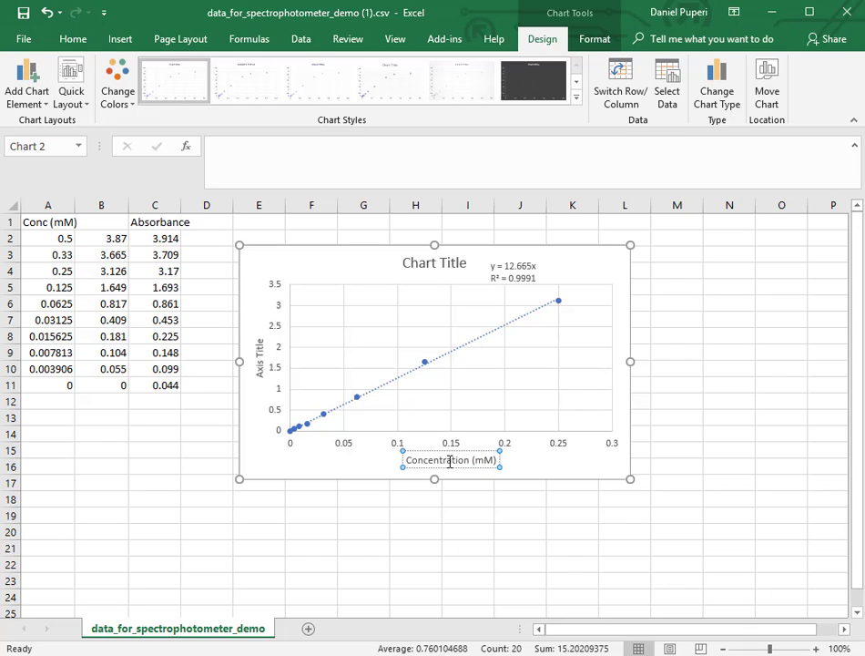
# Replace the vertical axis title text with "Absorbance"
pyautogui.click(259, 364)
pyautogui.tripleClick(260, 362)
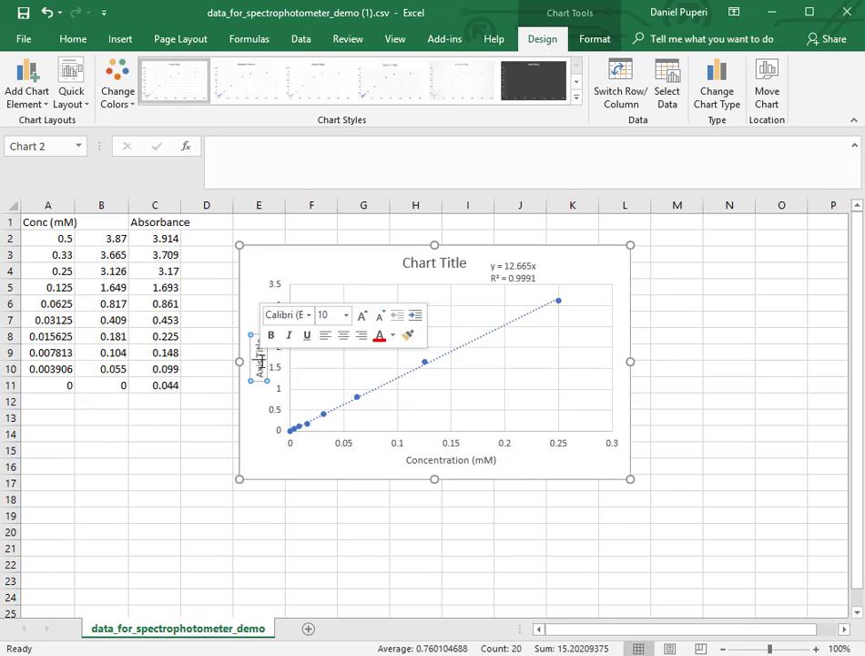
pyautogui.press('BackSpace')
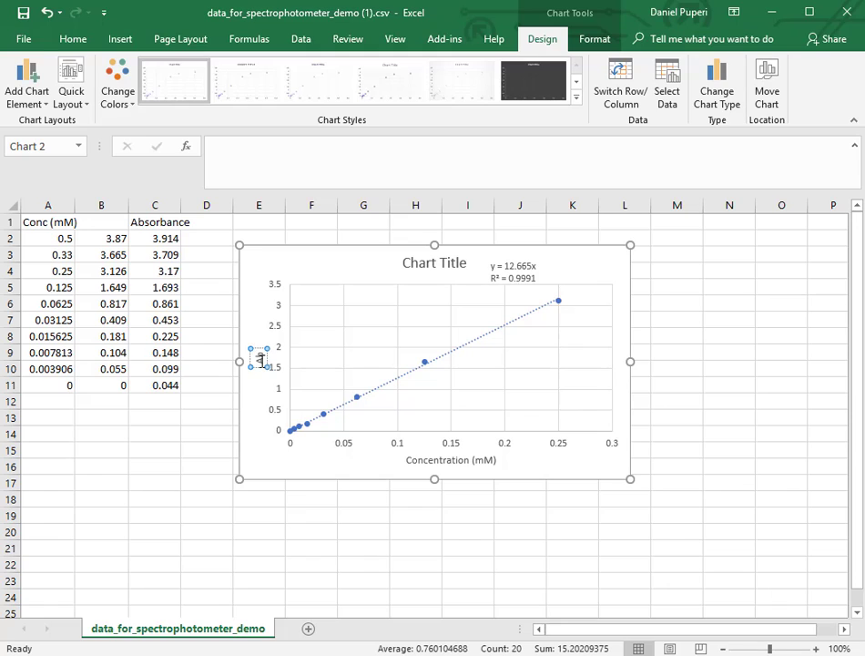
pyautogui.write('Absorbance')
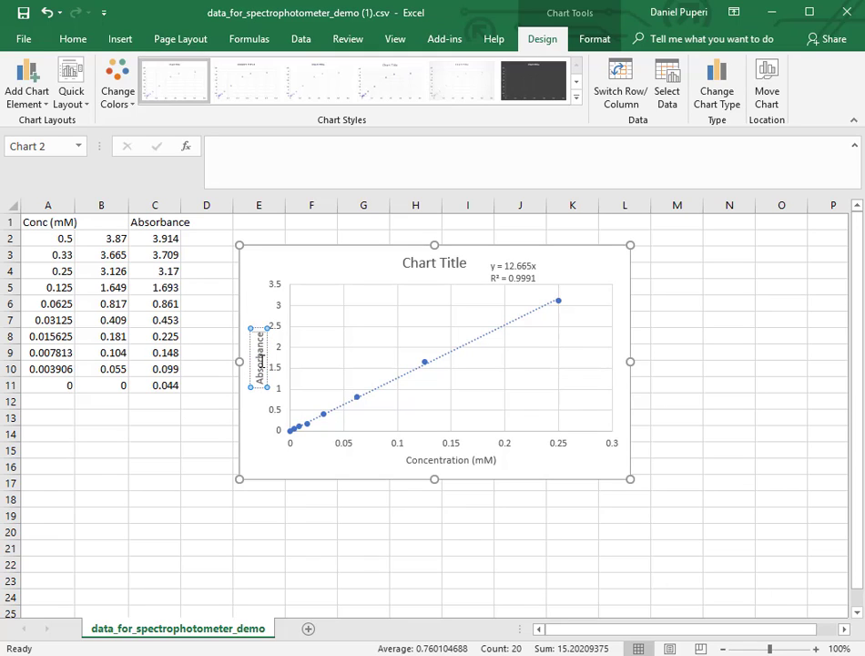
pyautogui.click(288, 472)
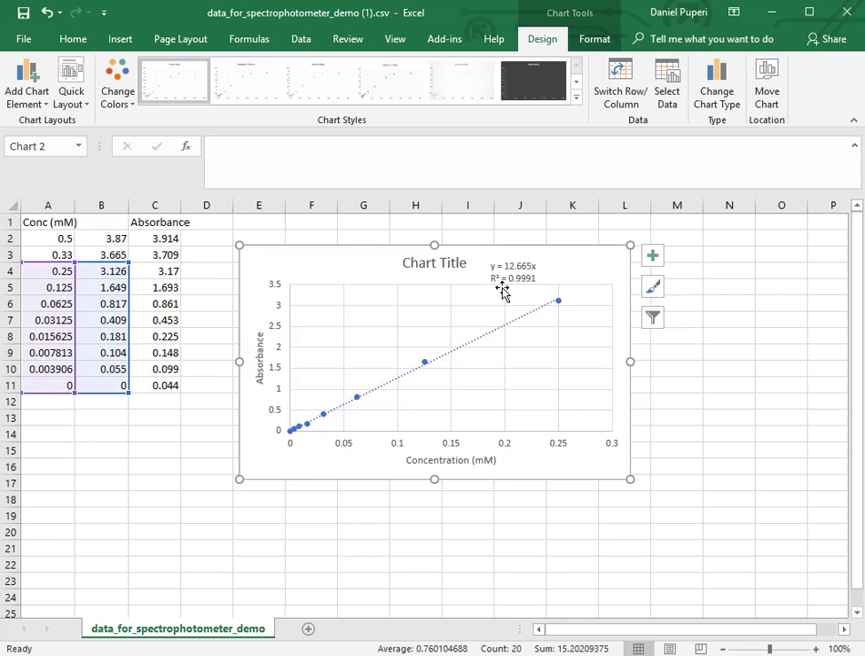
# Move the trendline equation label into the empty plot area below the line, and delete the chart title
pyautogui.click(537, 266)
pyautogui.moveTo(509, 262); pyautogui.dragTo(526, 350)
pyautogui.click(469, 266)
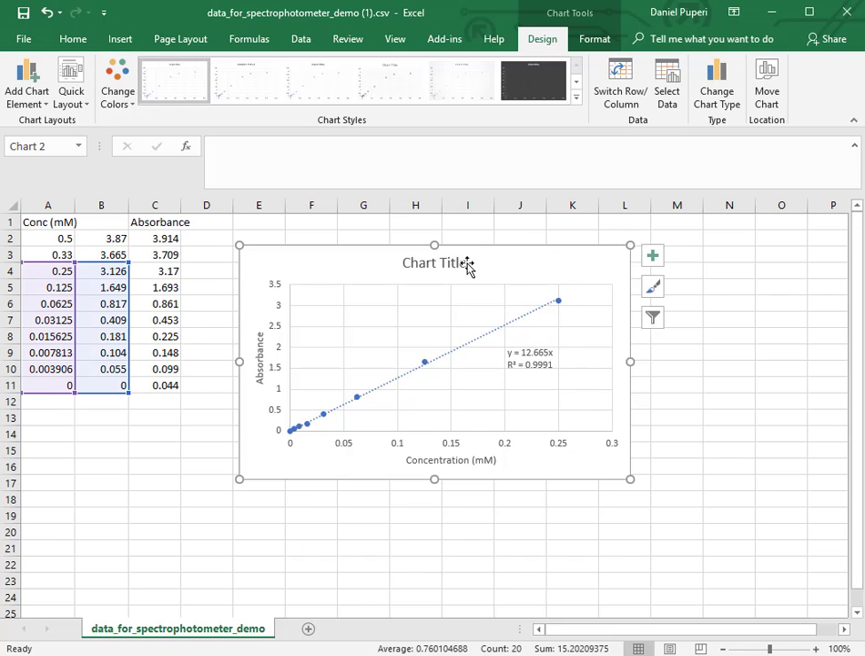
pyautogui.click(453, 270)
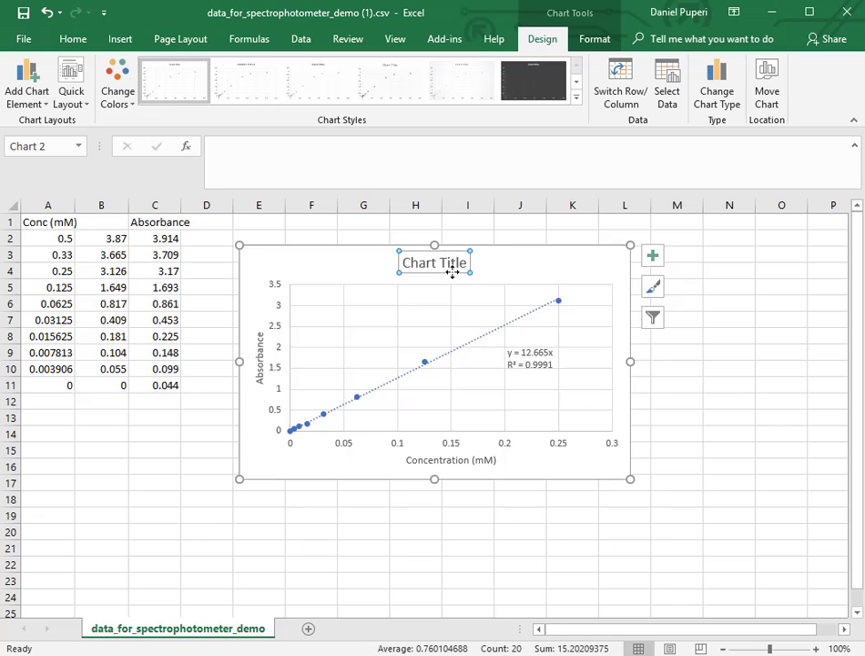
pyautogui.press('Delete')
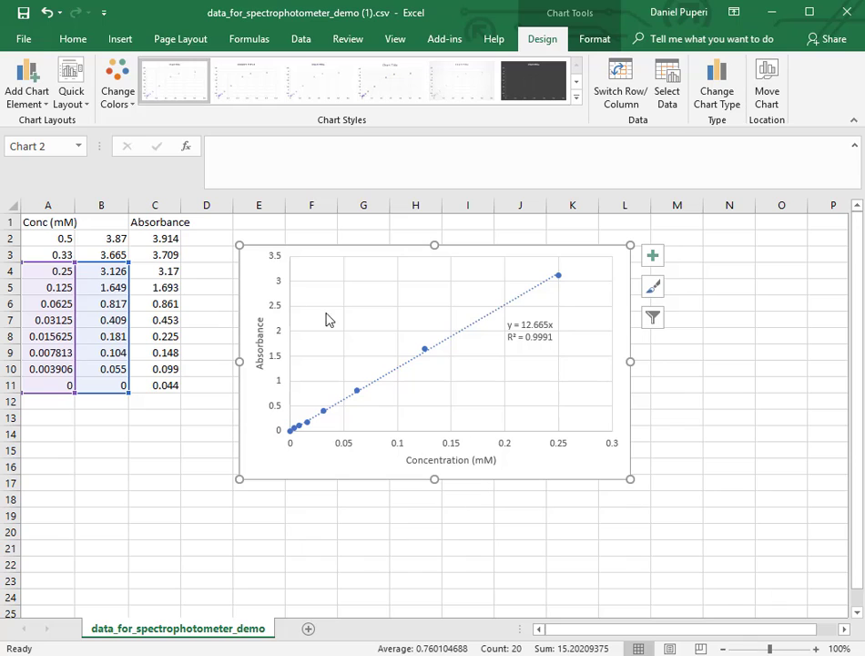
# Set the font size of the "Concentration (mM)" axis title to 16
pyautogui.click(462, 462)
pyautogui.rightClick(461, 466)
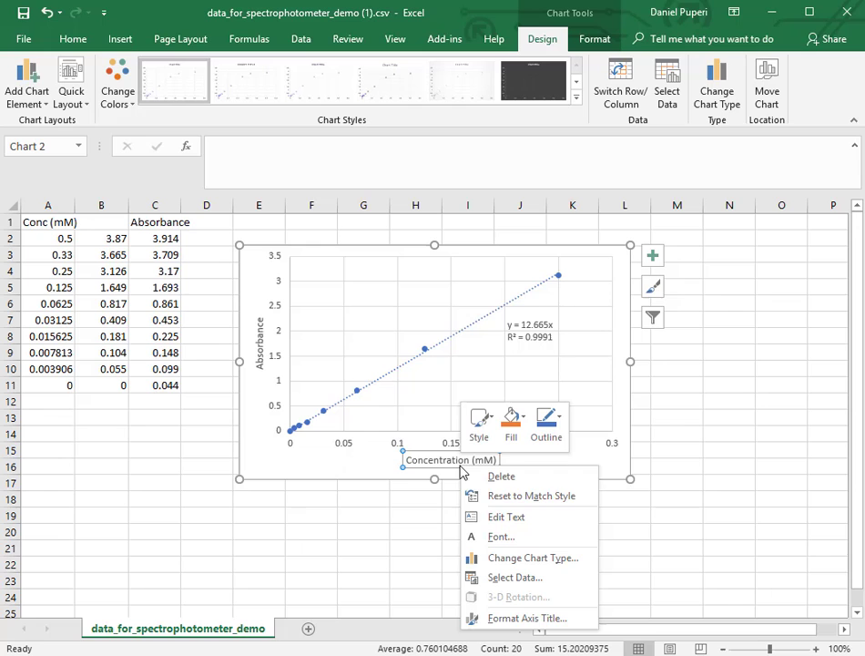
pyautogui.click(470, 537)
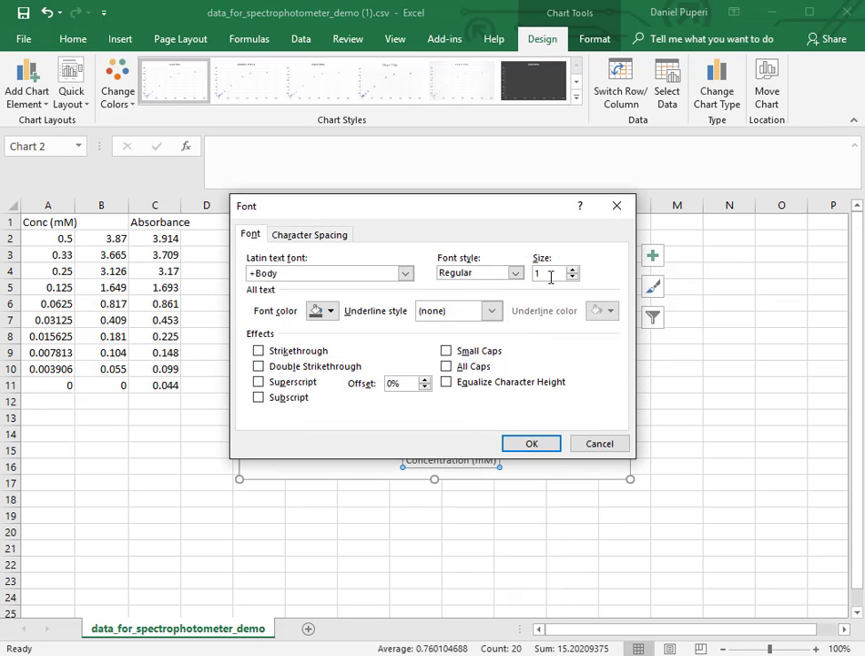
pyautogui.write('16')
pyautogui.click(537, 442)
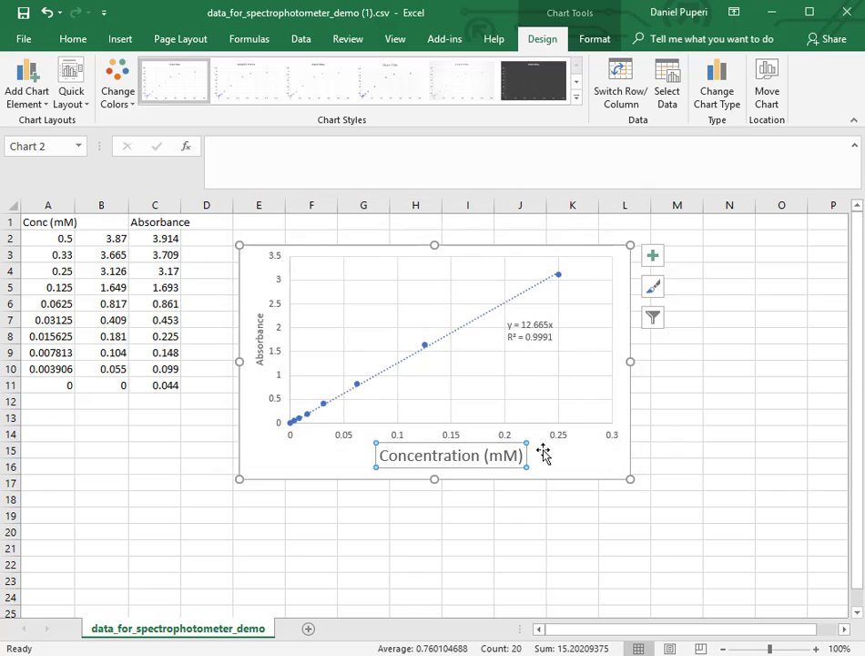
# Enlarge the font size of the numbers along the horizontal axis
pyautogui.rightClick(504, 442)
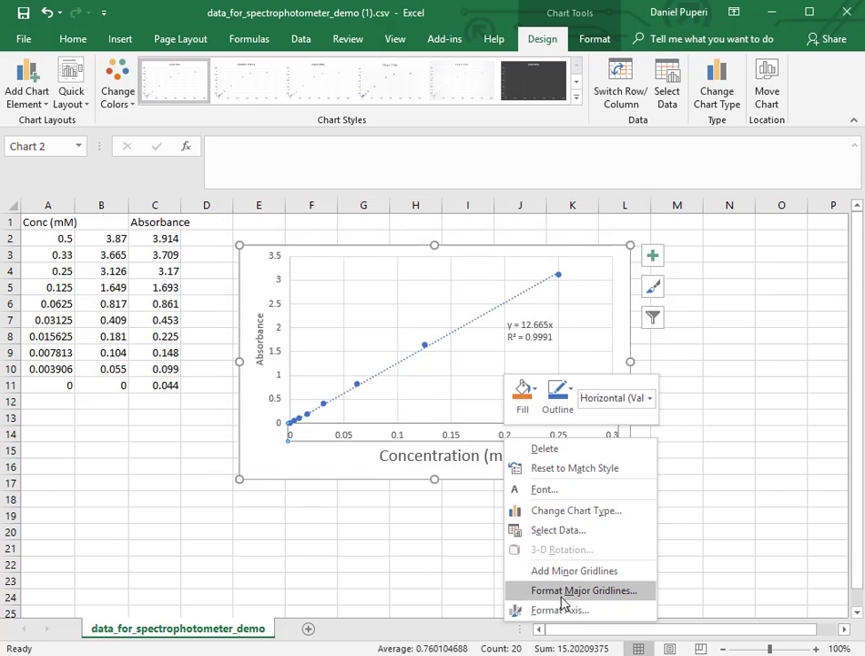
pyautogui.click(510, 492)
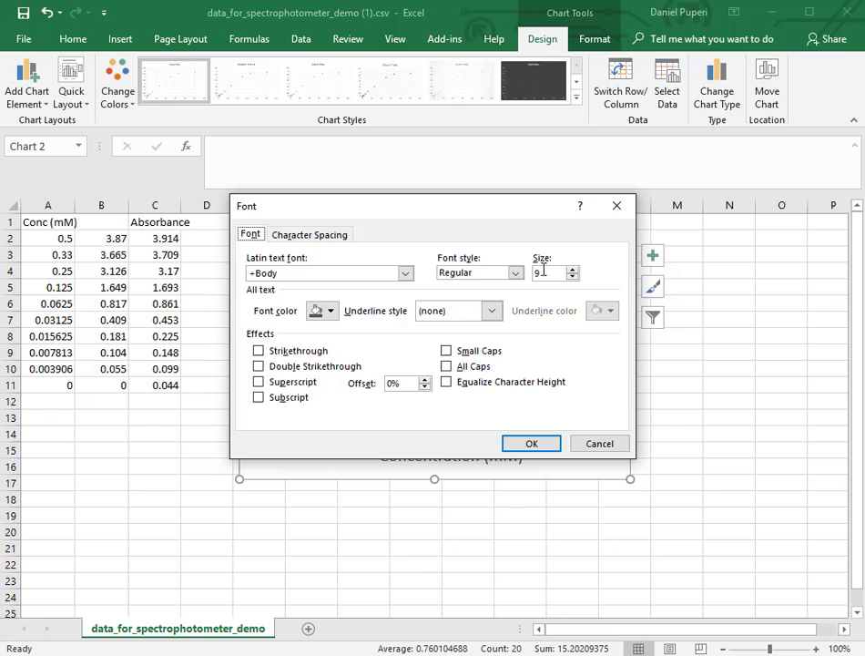
pyautogui.write('1.6')
pyautogui.press('Return')
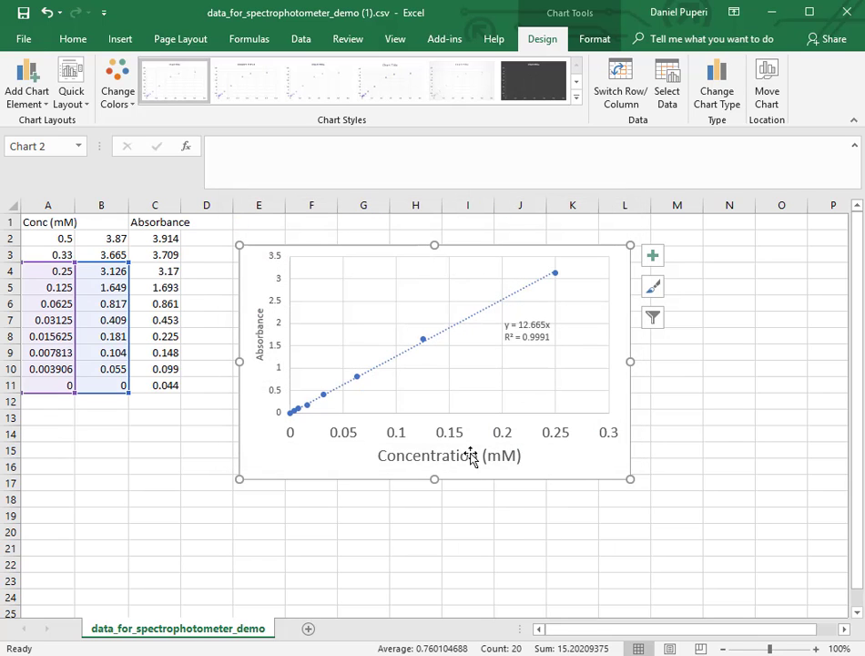
pyautogui.click(533, 337)
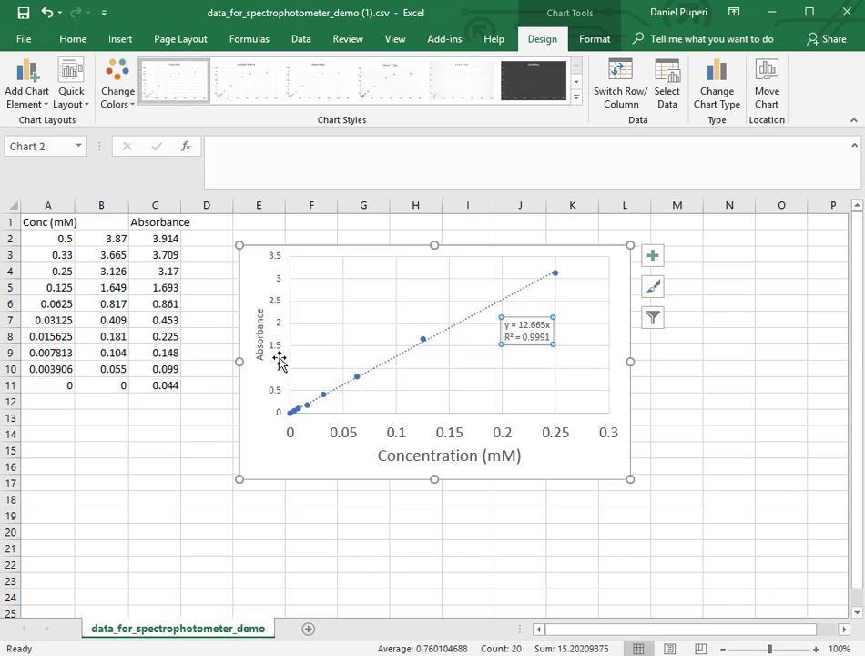
pyautogui.click(233, 357)
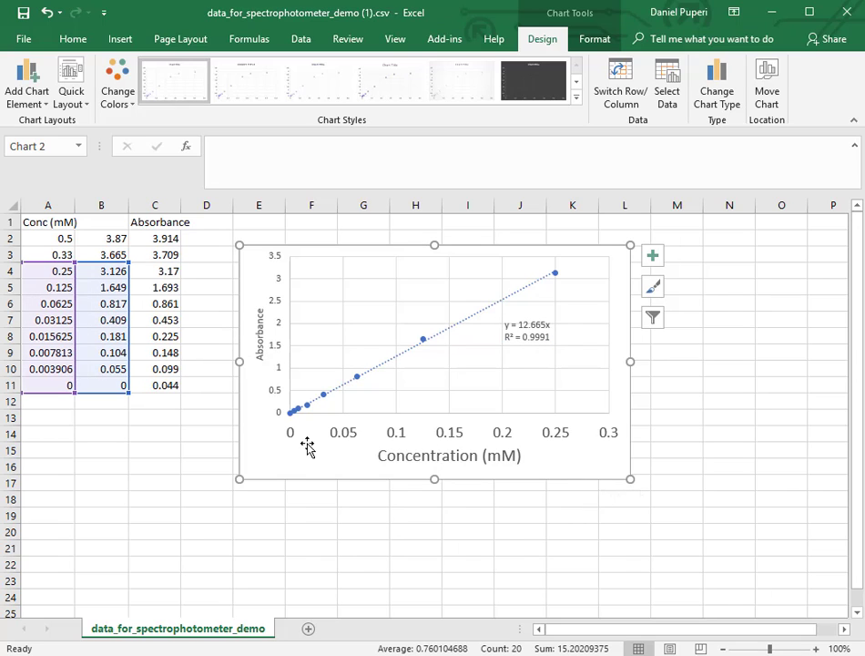